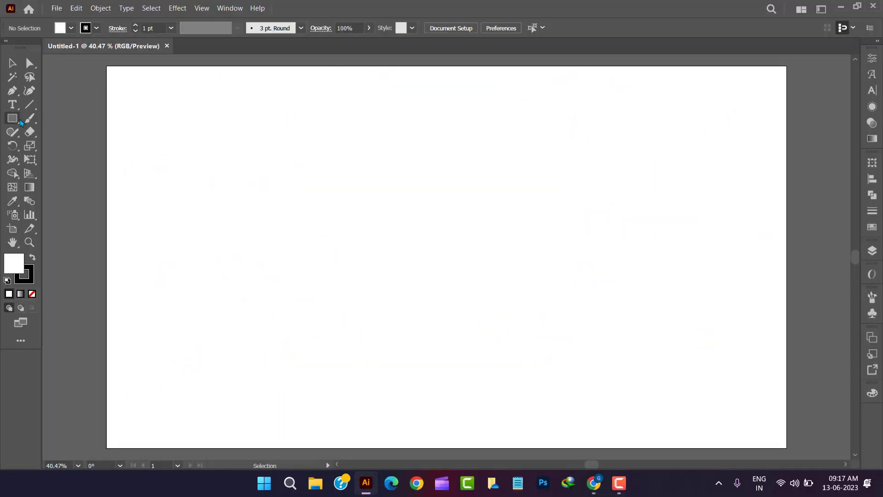
- Create a 1920 × 1080 px rectangle and align it to the artboard so it covers the whole area
{"action": "left_click", "coordinate": [11, 119]}
{"action": "left_click", "coordinate": [318, 161]}
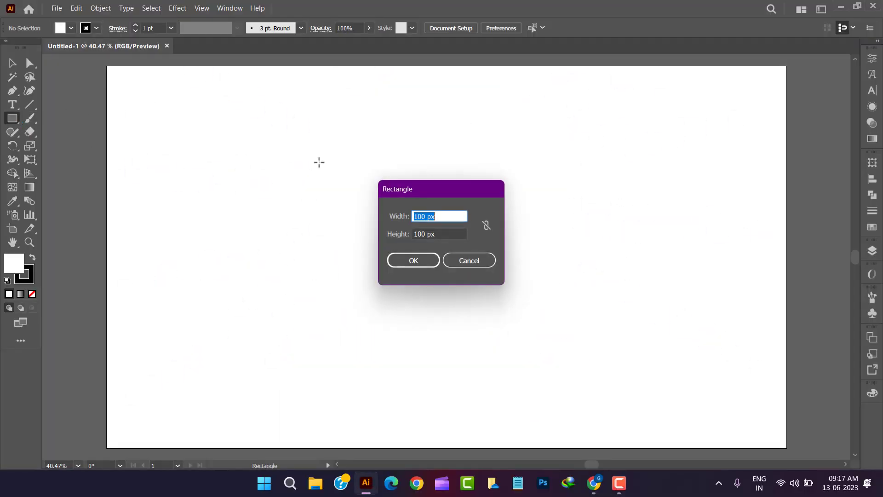
{"action": "type", "text": "1920"}
{"action": "key", "text": "Tab"}
{"action": "type", "text": "10"}
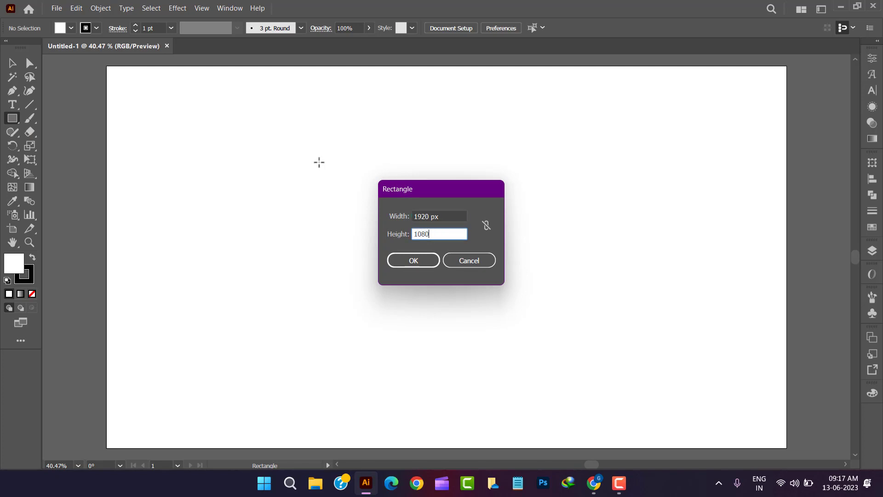
{"action": "type", "text": "80"}
{"action": "key", "text": "Return"}
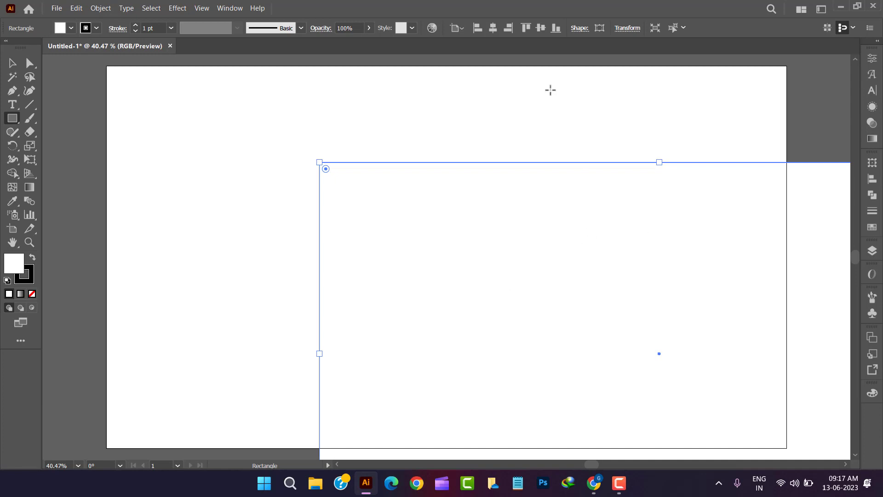
{"action": "left_click", "coordinate": [477, 28]}
{"action": "left_click", "coordinate": [525, 28]}
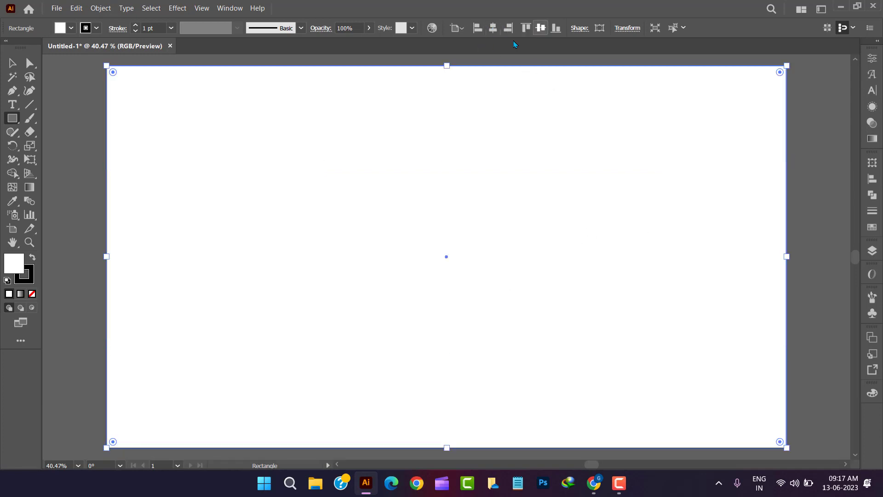
- Remove the background rectangle's stroke and fill it with the default white-to-black linear gradient
{"action": "left_click", "coordinate": [30, 279]}
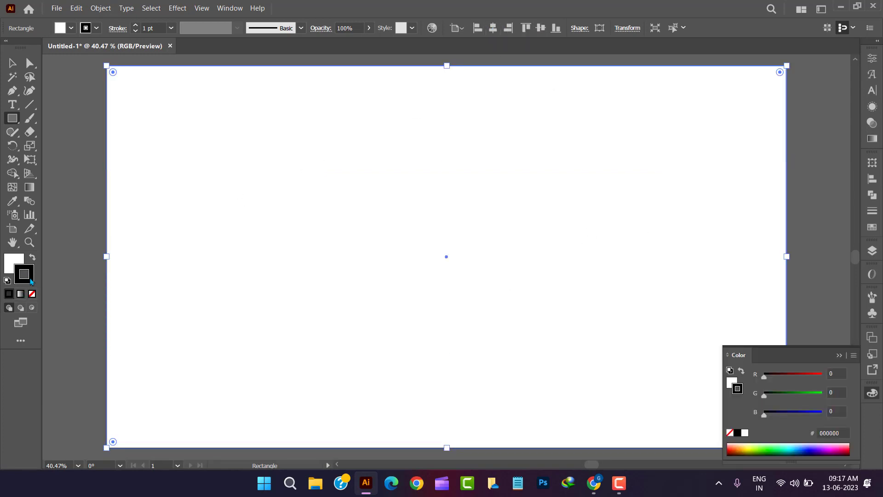
{"action": "left_click", "coordinate": [32, 294]}
{"action": "key", "text": "x"}
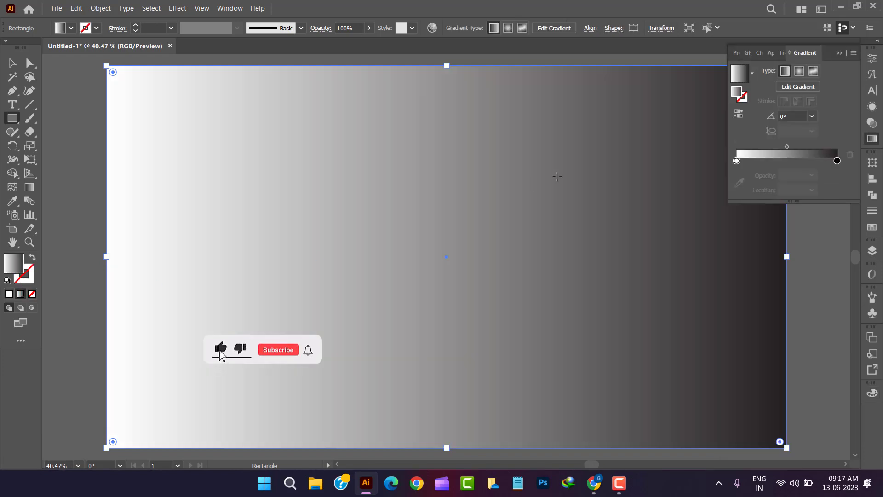
{"action": "left_click", "coordinate": [20, 293]}
{"action": "left_click", "coordinate": [876, 141]}
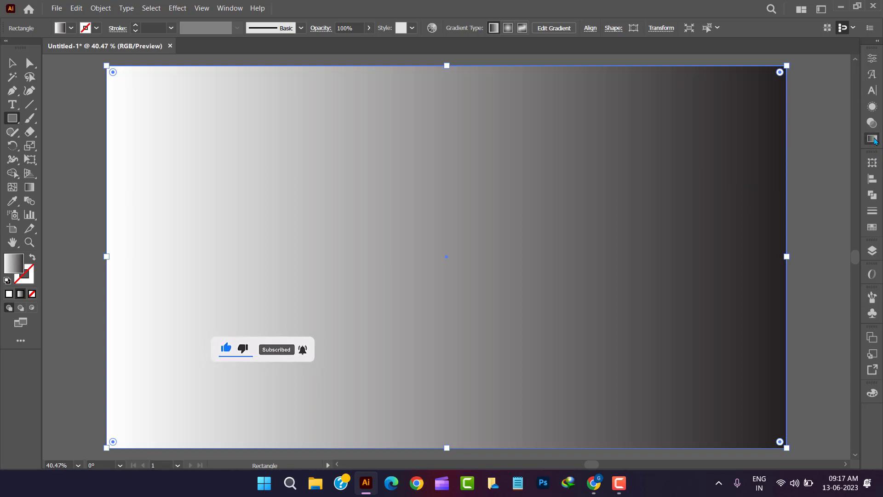
- Recolor the gradient's white starting stop with the dark red C1272D swatch
{"action": "left_click", "coordinate": [874, 140]}
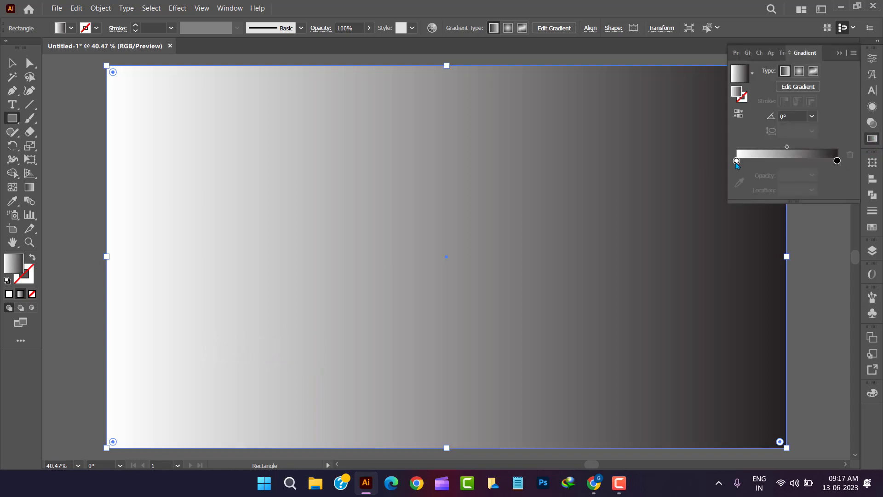
{"action": "double_click", "coordinate": [736, 161]}
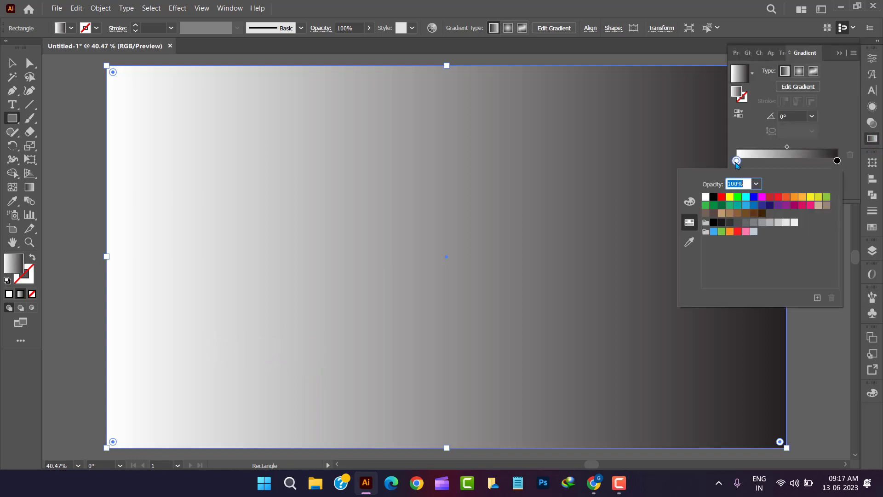
{"action": "left_click", "coordinate": [690, 202]}
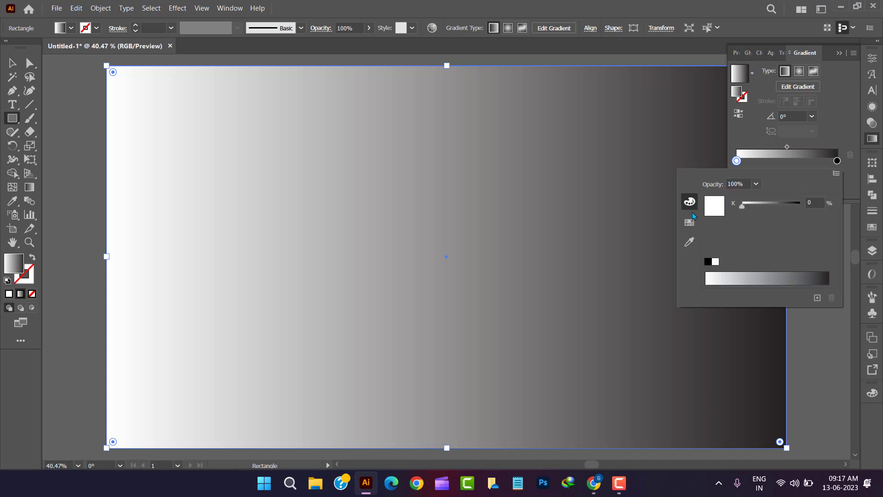
{"action": "left_click", "coordinate": [689, 222]}
{"action": "left_click", "coordinate": [689, 206]}
{"action": "left_click", "coordinate": [690, 221]}
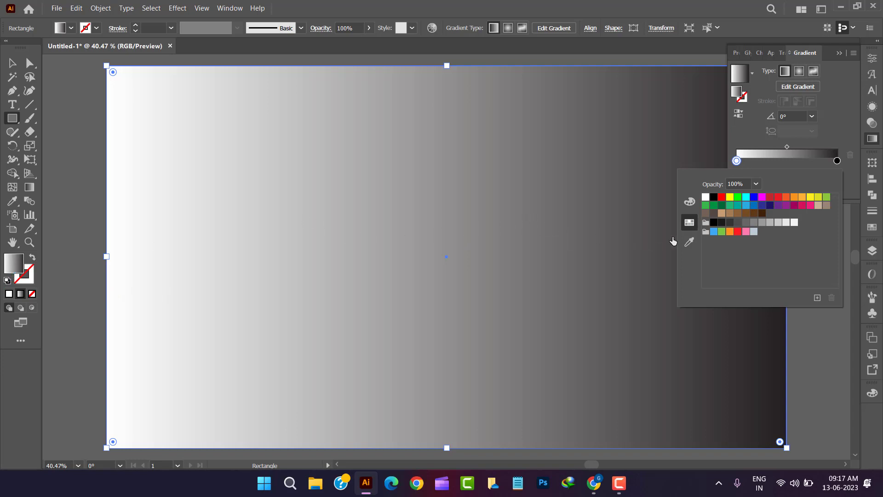
{"action": "left_click", "coordinate": [770, 198]}
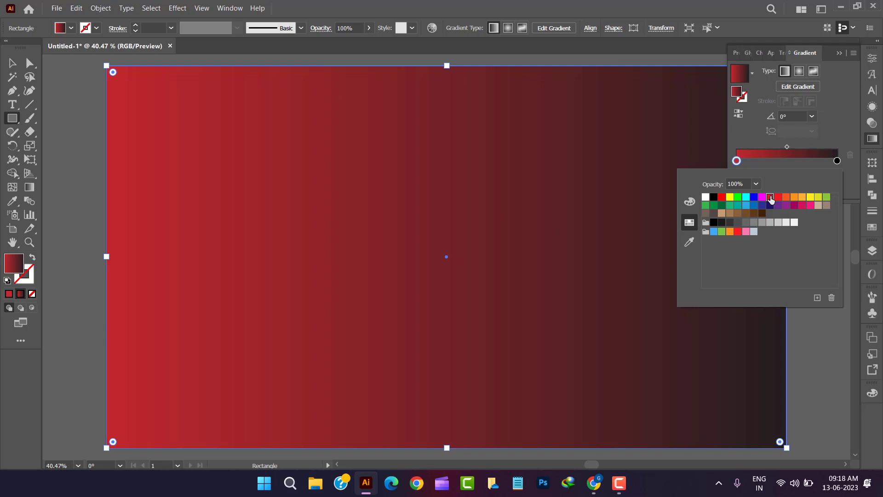
- Darken the gradient's red starting stop to R 50, G 0, B 0
{"action": "left_click", "coordinate": [690, 203]}
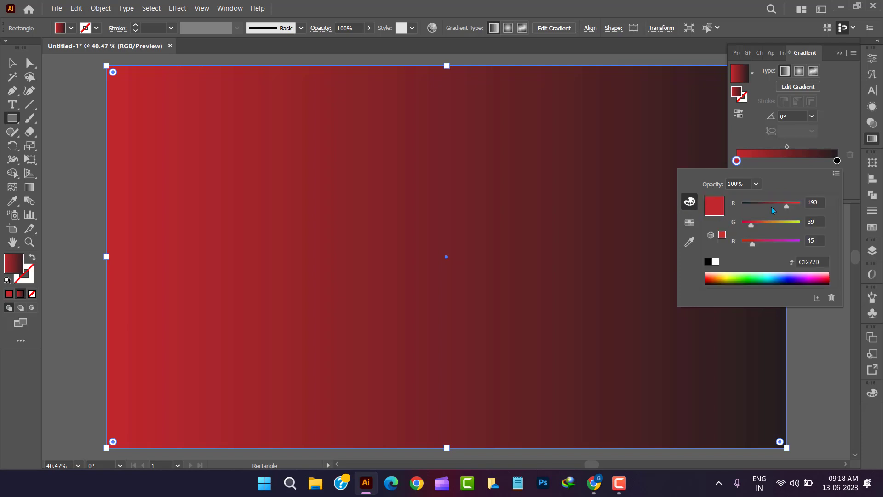
{"action": "left_click_drag", "start_coordinate": [787, 209], "coordinate": [761, 212]}
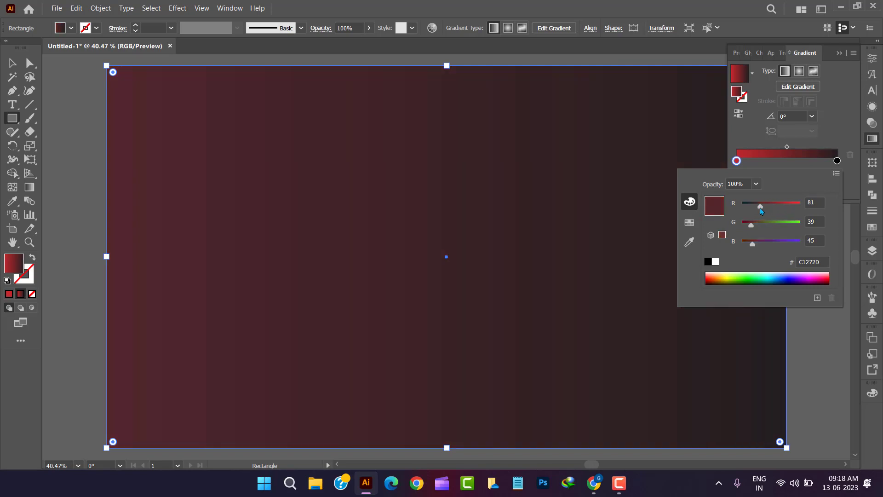
{"action": "left_click_drag", "start_coordinate": [761, 211], "coordinate": [741, 246]}
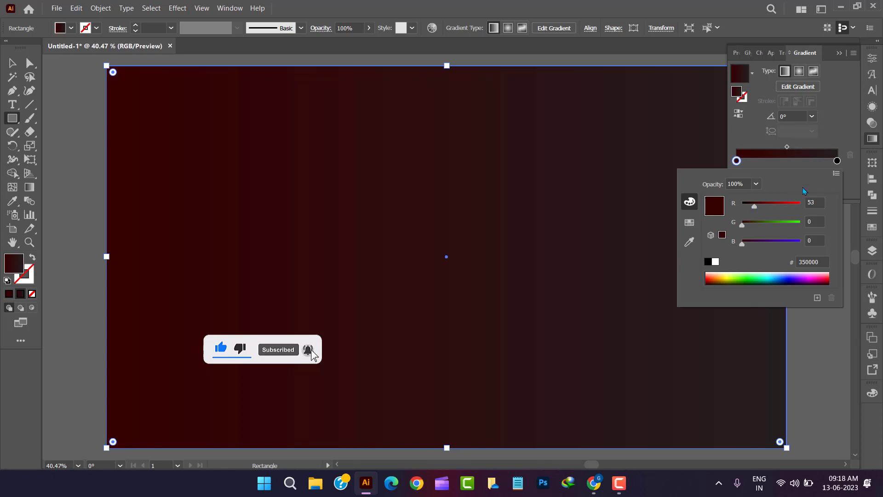
{"action": "left_click", "coordinate": [822, 202]}
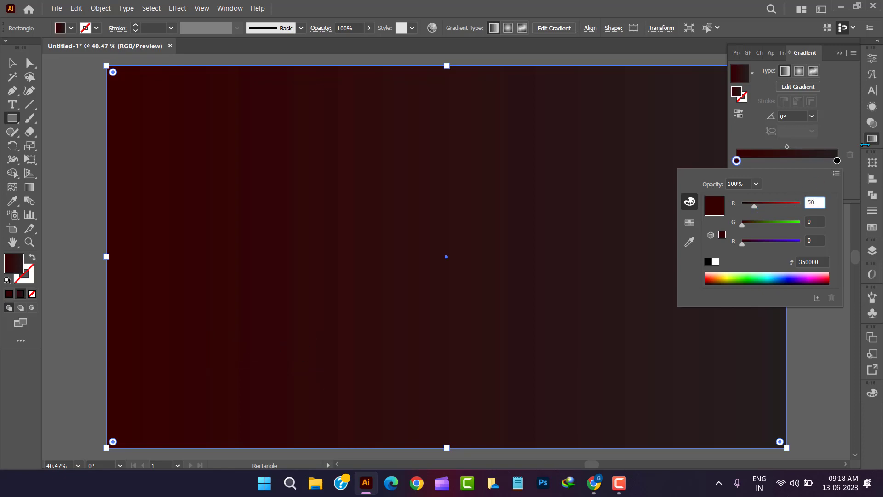
{"action": "type", "text": "50"}
{"action": "key", "text": "Return"}
- Recolor the gradient's black end stop with the pure blue swatch and darken it to navy by lowering its blue value
{"action": "double_click", "coordinate": [837, 161]}
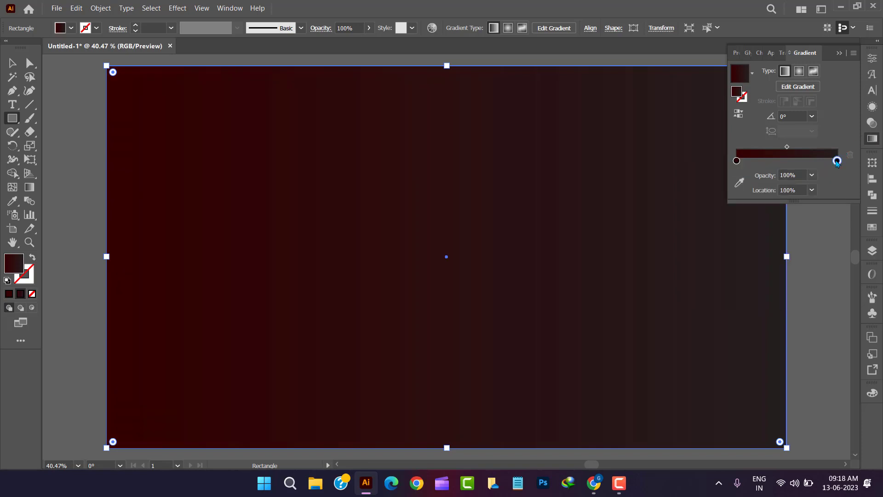
{"action": "left_click", "coordinate": [690, 224]}
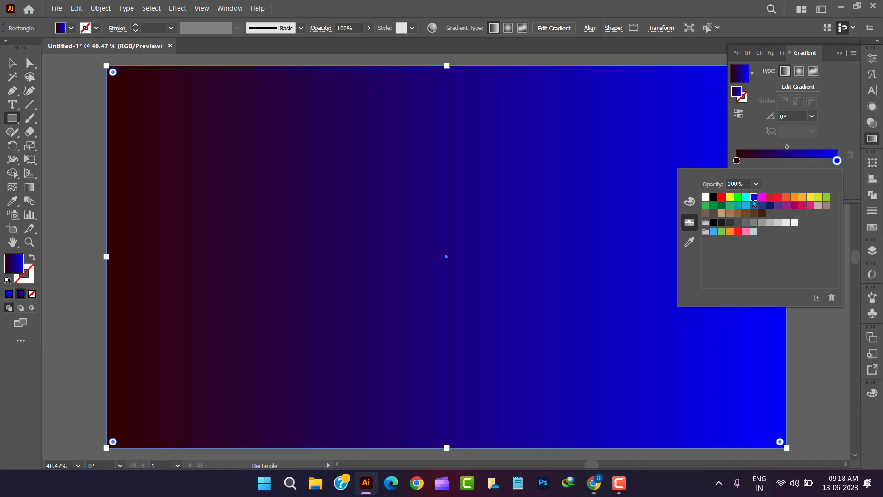
{"action": "left_click", "coordinate": [689, 206]}
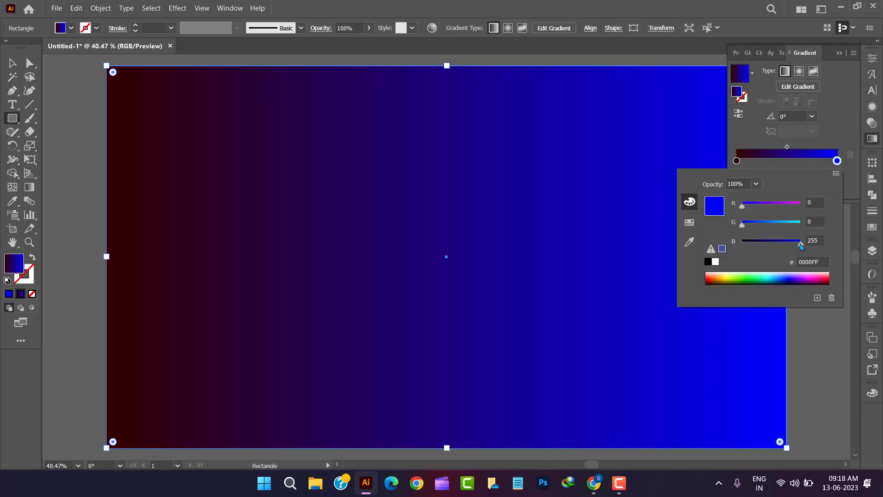
{"action": "left_click_drag", "start_coordinate": [800, 247], "coordinate": [757, 244]}
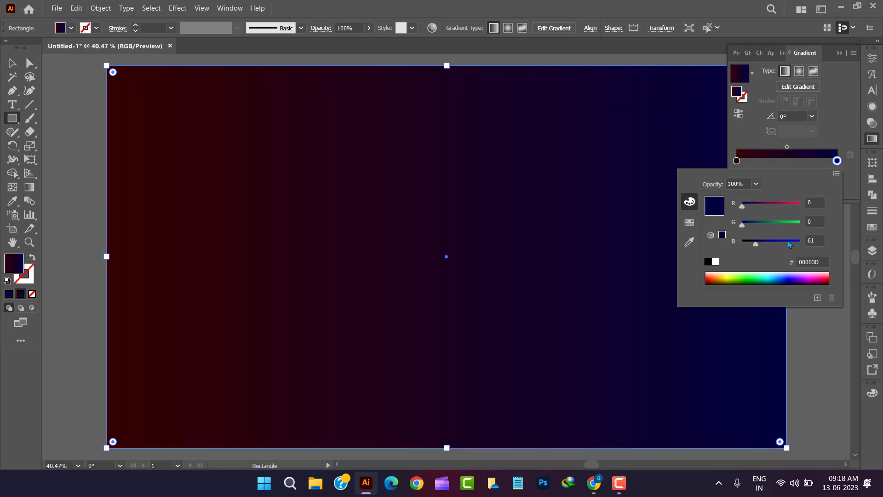
{"action": "left_click", "coordinate": [818, 236]}
{"action": "key", "text": "Return"}
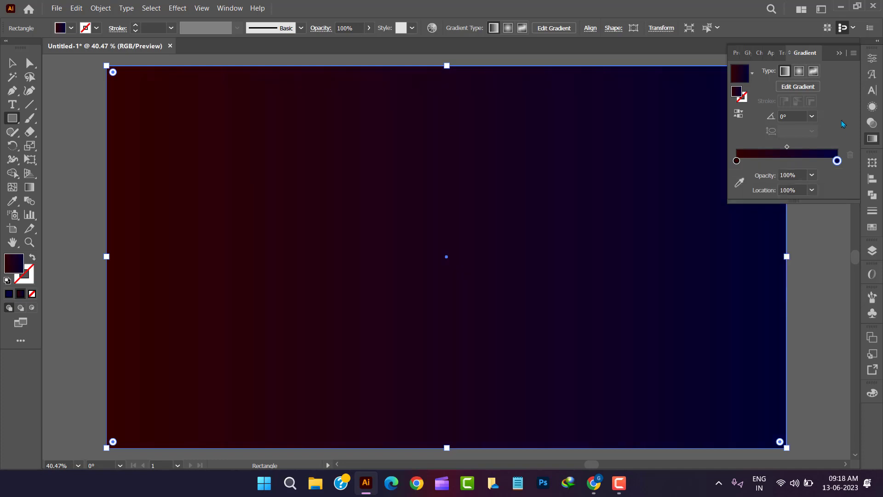
- Select the gradient background rectangle and lock it
{"action": "left_click", "coordinate": [13, 63]}
{"action": "left_click", "coordinate": [68, 108]}
{"action": "left_click", "coordinate": [190, 155]}
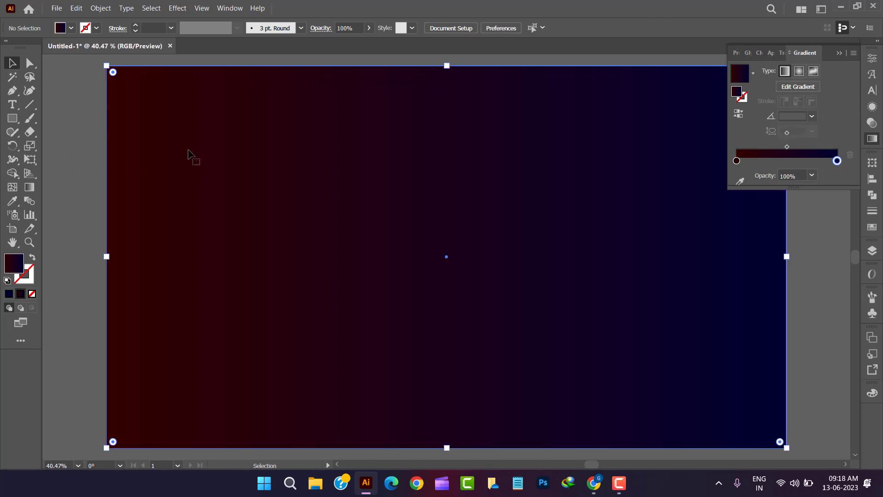
{"action": "left_click", "coordinate": [101, 8]}
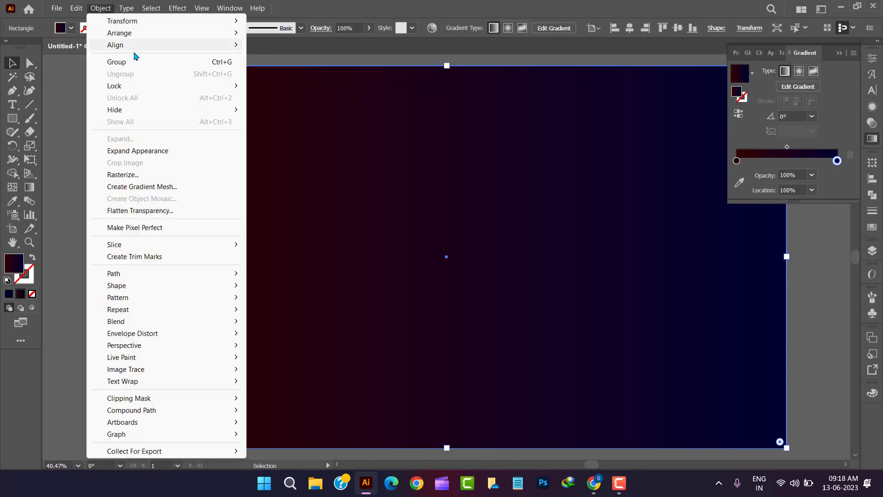
{"action": "mouse_move", "coordinate": [159, 87]}
{"action": "left_click", "coordinate": [265, 86]}
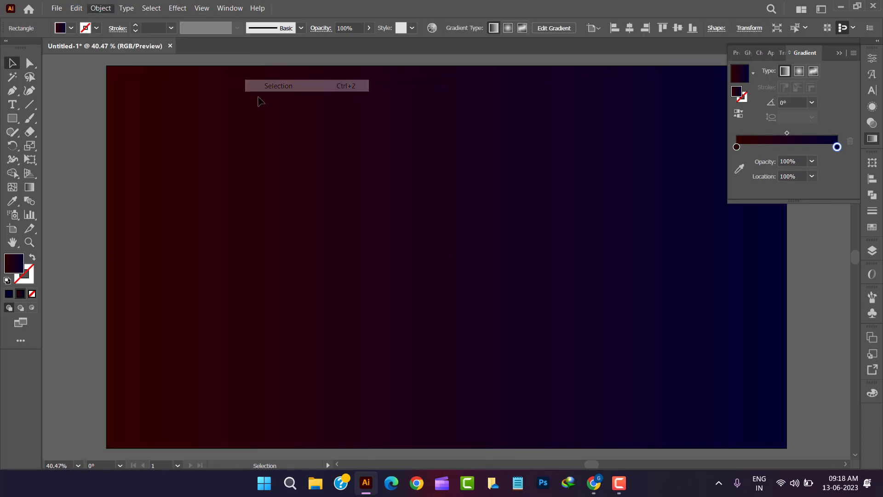
- Draw a square outward from the artboard's center, spanning a bit over half of the artboard's height
{"action": "left_click", "coordinate": [17, 121]}
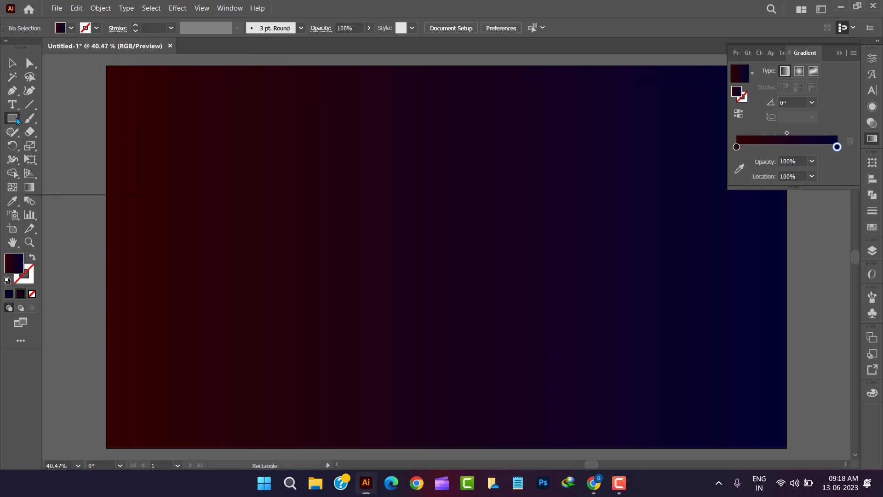
{"action": "left_click", "coordinate": [62, 120]}
{"action": "left_click_drag", "start_coordinate": [447, 261], "coordinate": [552, 367]}
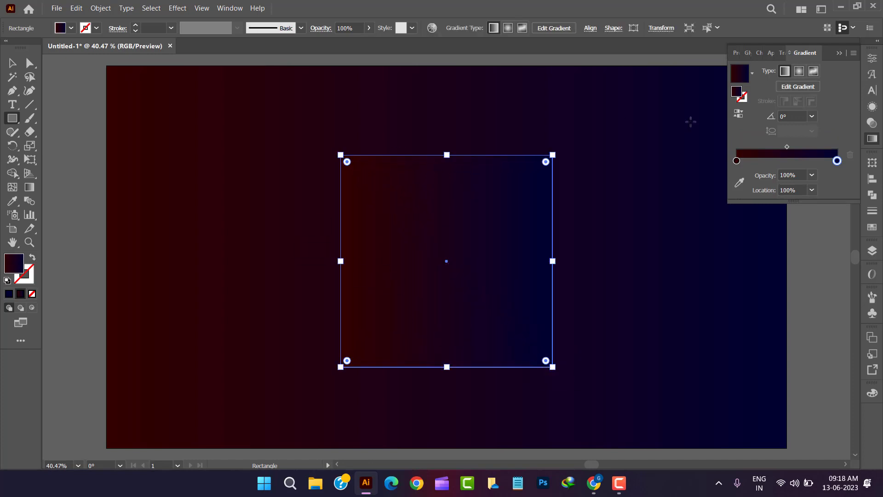
- Color the square red FC0000, swap that color to the stroke with no fill, and set the stroke weight to 21 pt
{"action": "left_click", "coordinate": [872, 139]}
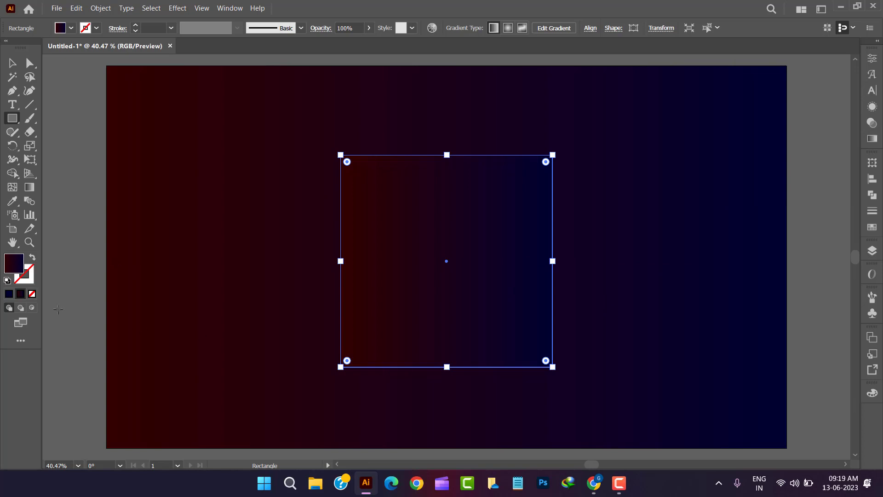
{"action": "double_click", "coordinate": [16, 272]}
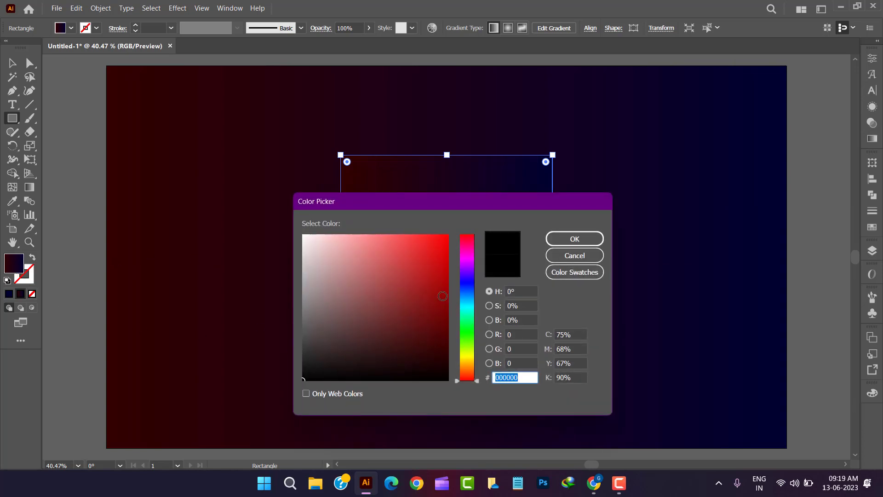
{"action": "mouse_move", "coordinate": [430, 277]}
{"action": "left_mouse_down"}
{"action": "mouse_move", "coordinate": [432, 258]}
{"action": "mouse_move", "coordinate": [452, 235]}
{"action": "left_mouse_up"}
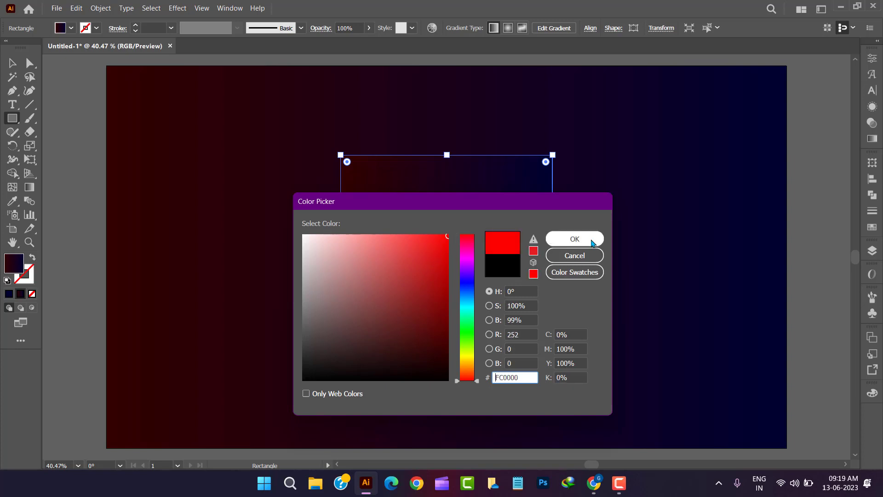
{"action": "left_click", "coordinate": [589, 236]}
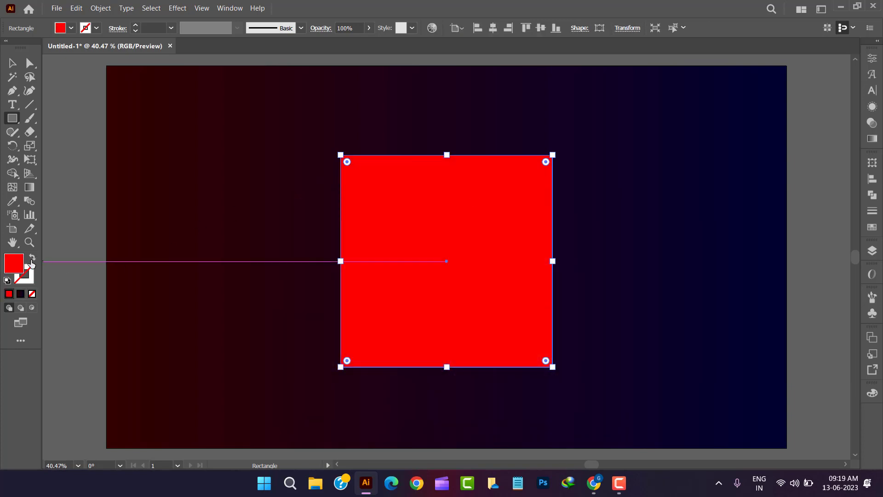
{"action": "left_click", "coordinate": [31, 261]}
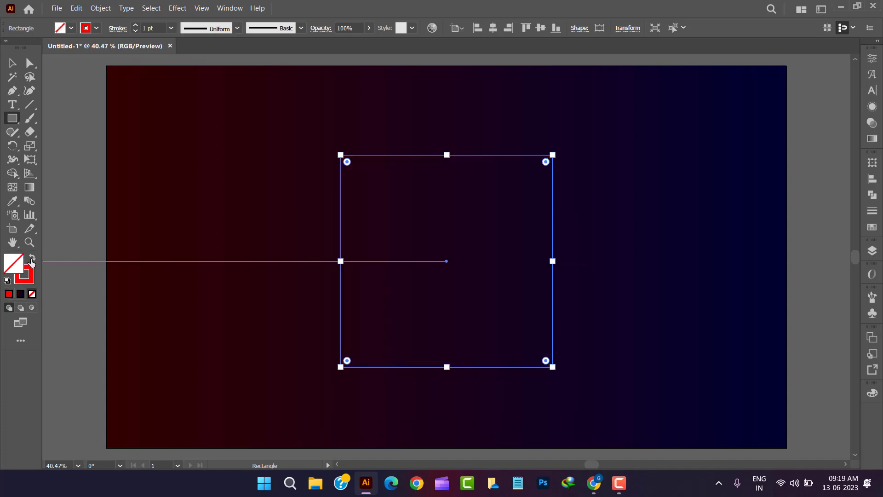
{"action": "left_click", "coordinate": [12, 63]}
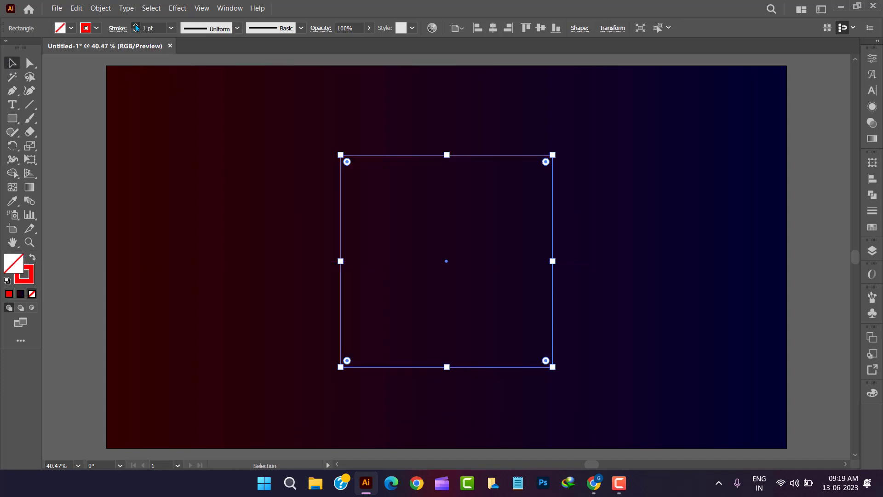
{"action": "left_click", "coordinate": [135, 25]}
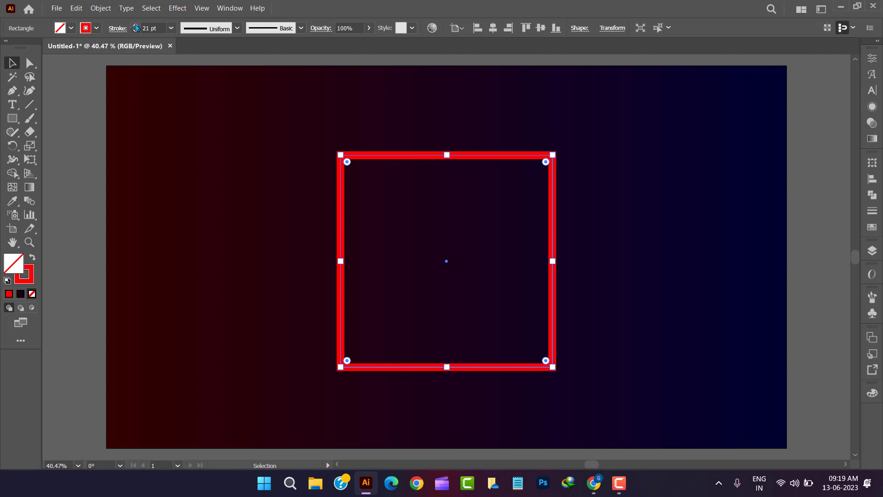
- Expand the square's red stroke into a filled frame shape
{"action": "left_click", "coordinate": [101, 8]}
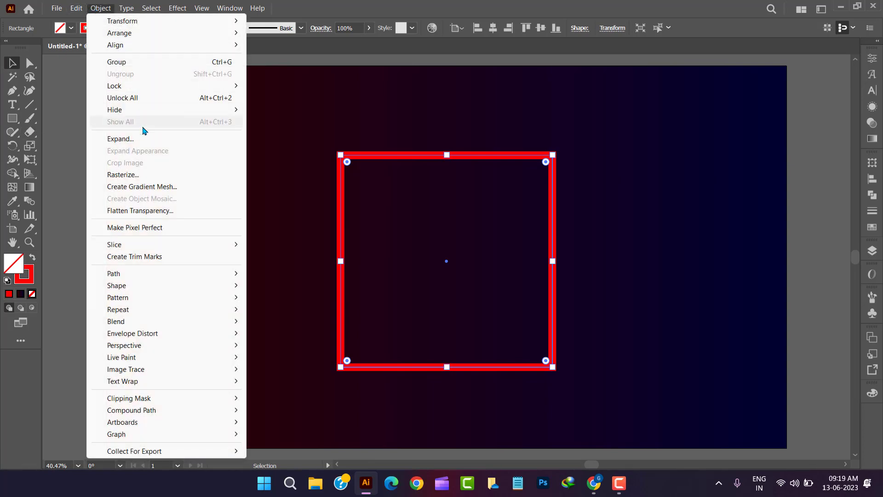
{"action": "left_click", "coordinate": [121, 139]}
{"action": "left_click", "coordinate": [426, 305]}
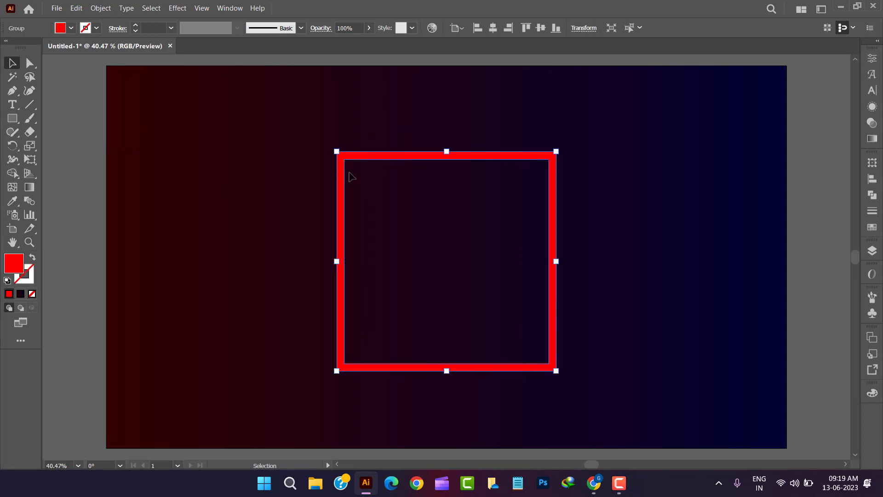
- Offset the path of the expanded red square frame by 90 px with miter joins
{"action": "left_click", "coordinate": [101, 8]}
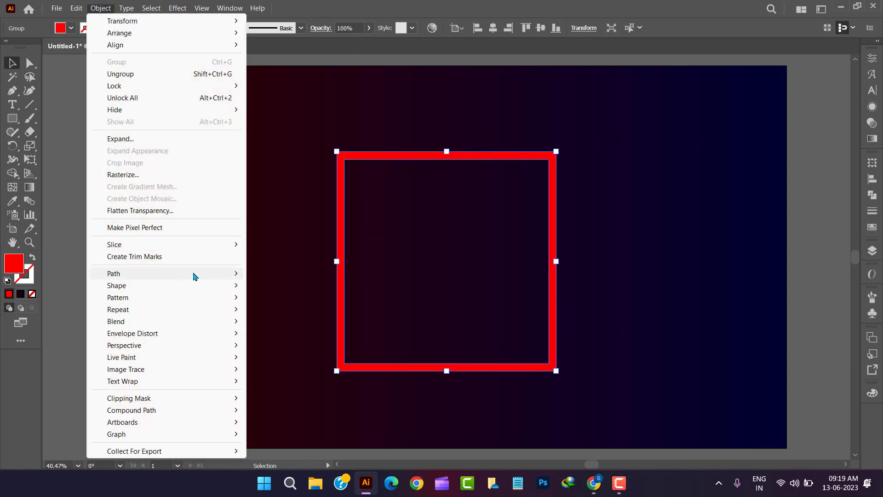
{"action": "mouse_move", "coordinate": [207, 277]}
{"action": "left_click", "coordinate": [270, 314]}
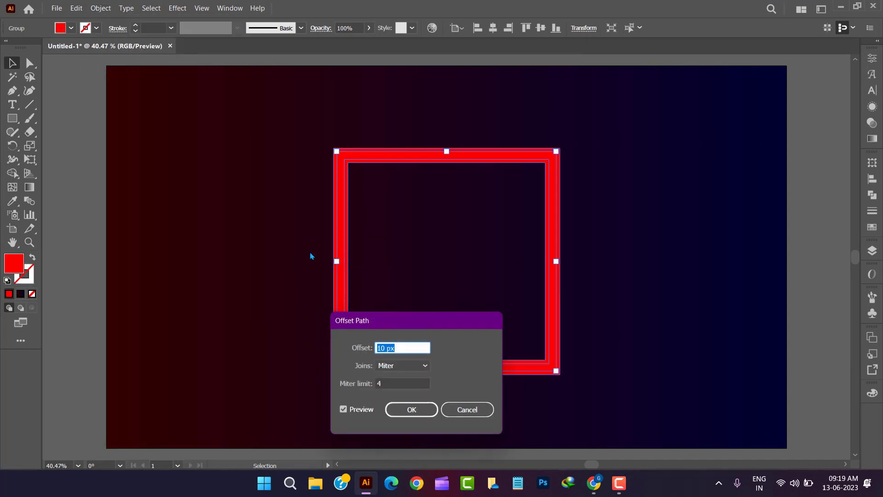
{"action": "key", "text": "Up"}
{"action": "key", "text": "Up"}
{"action": "key", "text": "Up"}
{"action": "key", "text": "Up"}
{"action": "key", "text": "Up"}
{"action": "key", "text": "Up"}
{"action": "key", "text": "Up"}
{"action": "key", "text": "Up"}
{"action": "key", "text": "Up"}
{"action": "key", "text": "Up"}
{"action": "key", "text": "Up"}
{"action": "key", "text": "Up"}
{"action": "key", "text": "Up"}
{"action": "key", "text": "Up"}
{"action": "key", "text": "Up"}
{"action": "key", "text": "Up"}
{"action": "key", "text": "Up"}
{"action": "key", "text": "Up"}
{"action": "key", "text": "Up"}
{"action": "key", "text": "Up"}
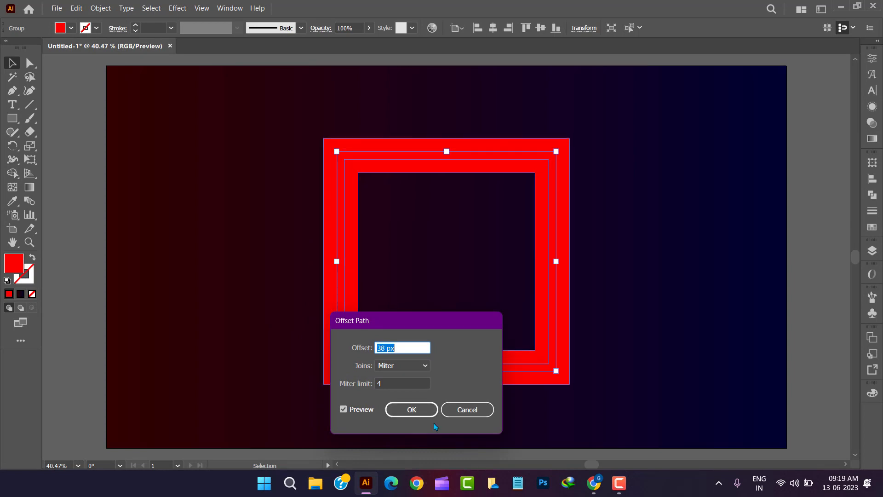
{"action": "key", "text": "Up"}
{"action": "key", "text": "Up"}
{"action": "key", "text": "Up"}
{"action": "key", "text": "Up"}
{"action": "key", "text": "Up"}
{"action": "key", "text": "Up"}
{"action": "key", "text": "Up"}
{"action": "key", "text": "Up"}
{"action": "key", "text": "Up"}
{"action": "key", "text": "Up"}
{"action": "key", "text": "Up"}
{"action": "key", "text": "Up"}
{"action": "key", "text": "Up"}
{"action": "key", "text": "Up"}
{"action": "key", "text": "Up"}
{"action": "key", "text": "Up"}
{"action": "key", "text": "Up"}
{"action": "key", "text": "Up"}
{"action": "key", "text": "Up"}
{"action": "key", "text": "Up"}
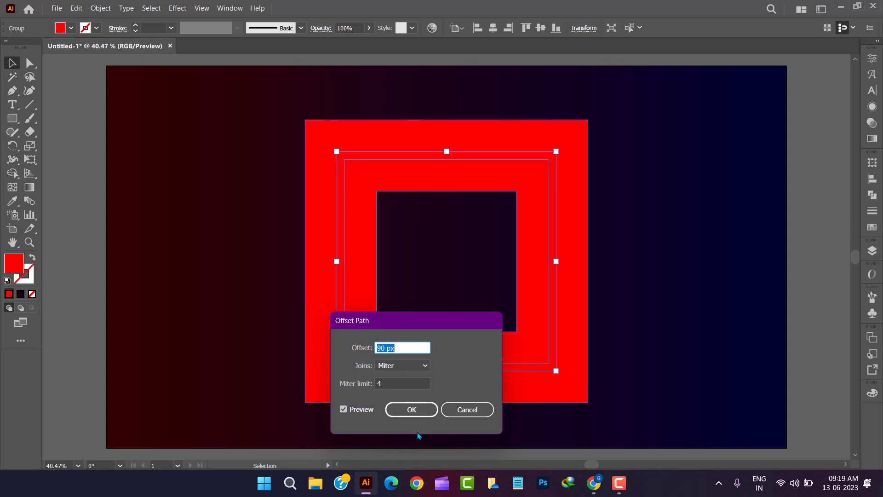
{"action": "left_click", "coordinate": [412, 409]}
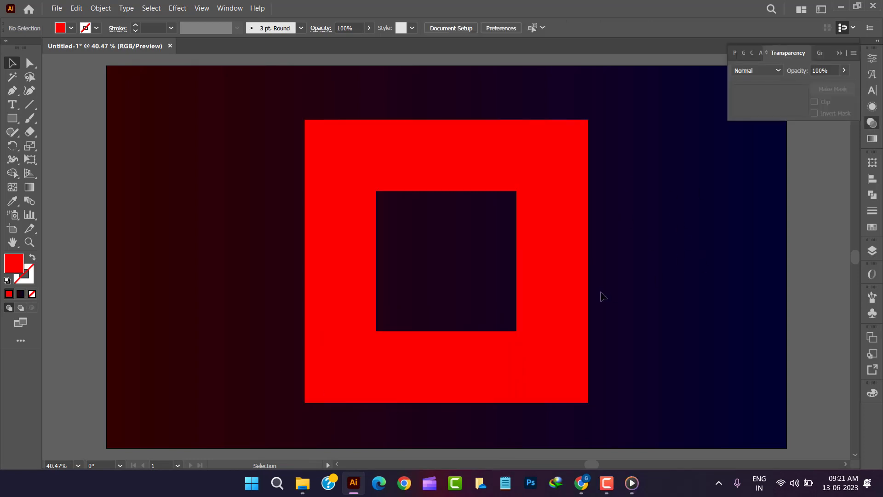
- Ungroup the offset frame from the original square frame
{"action": "left_click", "coordinate": [587, 294]}
{"action": "right_click", "coordinate": [587, 295]}
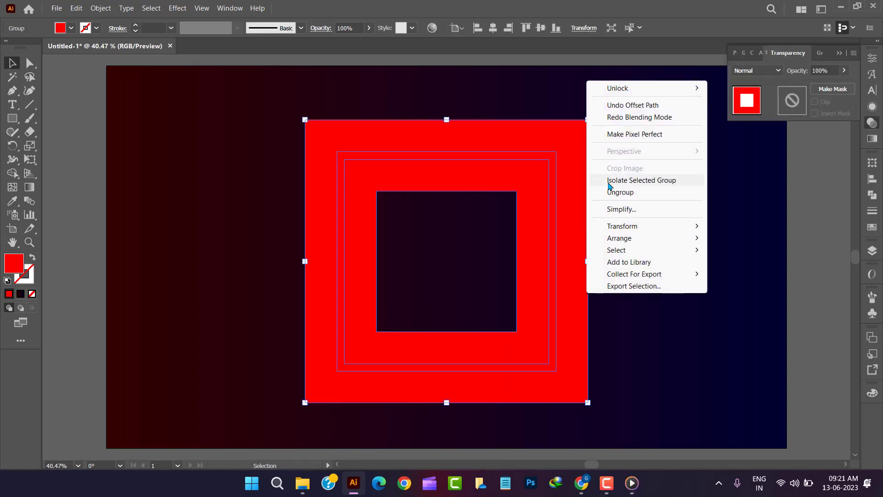
{"action": "left_click", "coordinate": [620, 192]}
{"action": "left_click", "coordinate": [686, 288]}
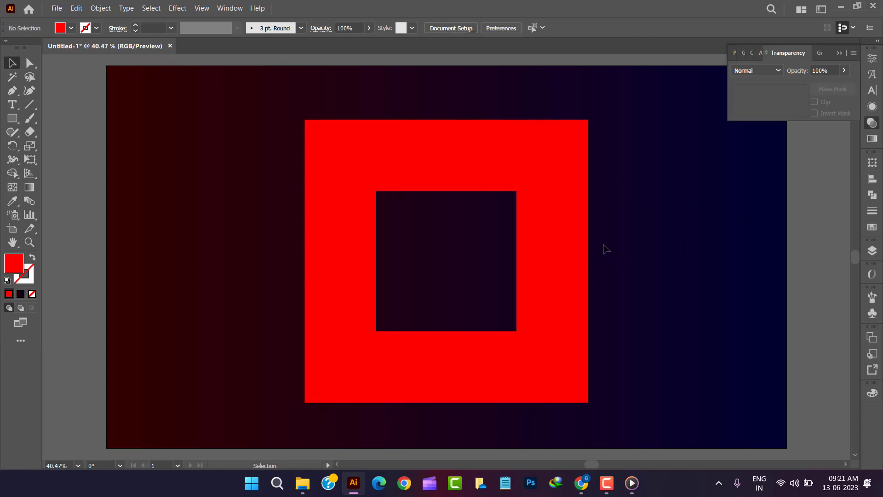
- Fill the wide offset frame with black 000000
{"action": "left_click", "coordinate": [593, 231]}
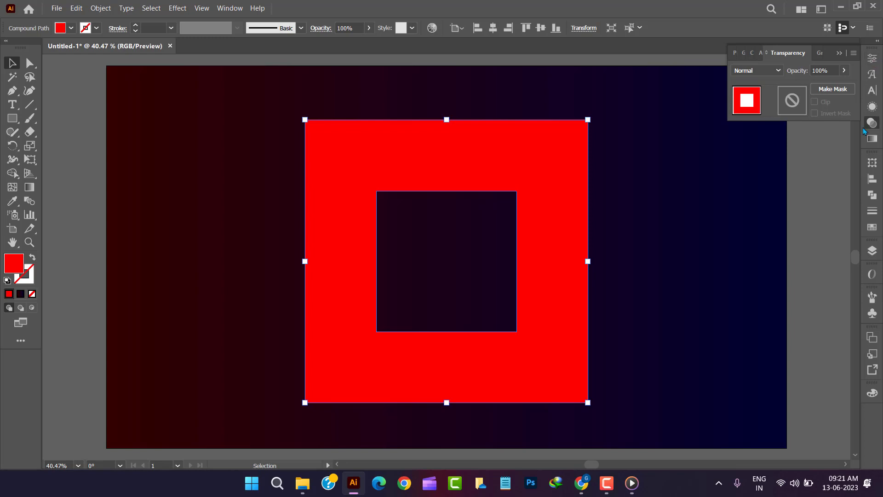
{"action": "left_click", "coordinate": [873, 142]}
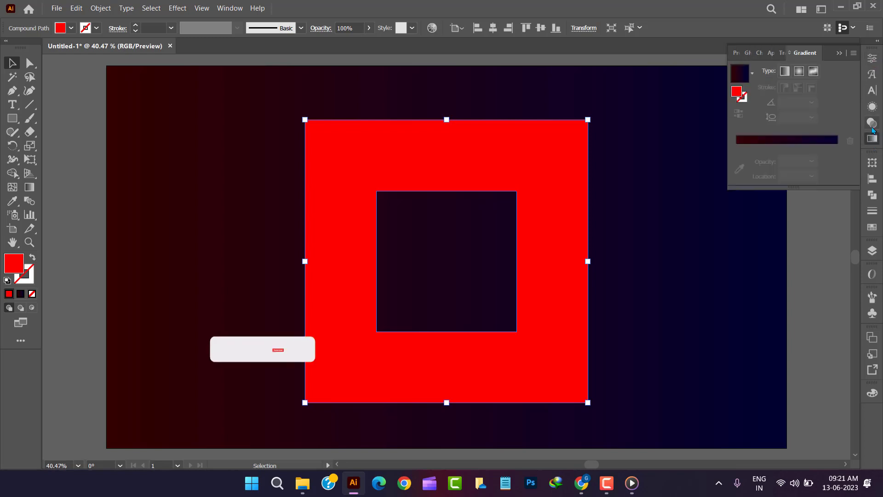
{"action": "double_click", "coordinate": [16, 263]}
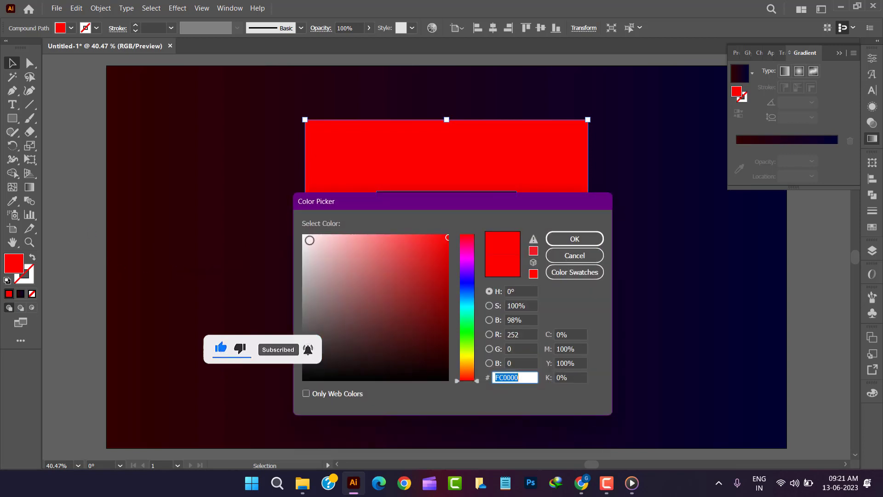
{"action": "left_click", "coordinate": [306, 368]}
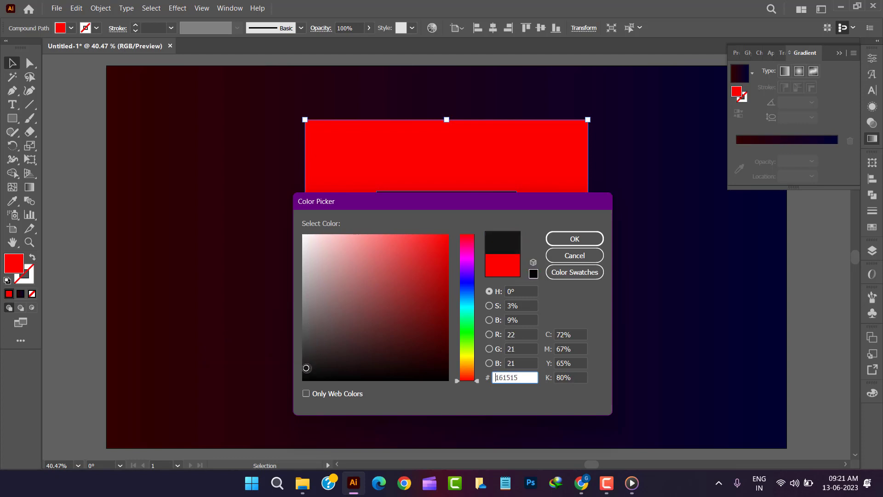
{"action": "left_click_drag", "start_coordinate": [307, 368], "coordinate": [302, 380]}
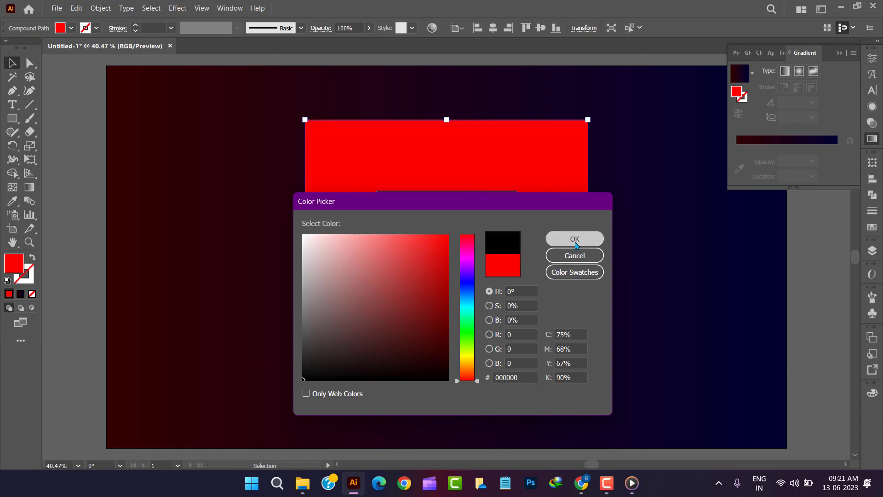
{"action": "left_click", "coordinate": [576, 239]}
{"action": "left_click", "coordinate": [633, 248]}
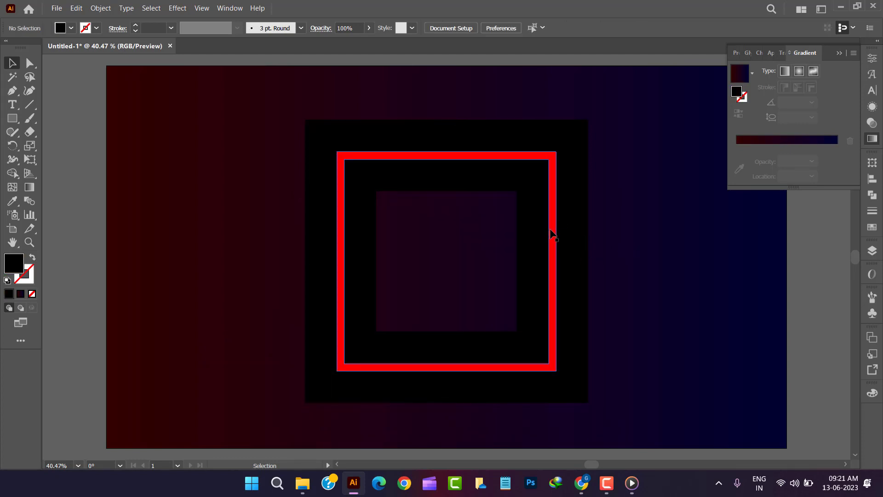
- Fill the thin inner square frame with white FFFFFF
{"action": "left_click", "coordinate": [552, 258]}
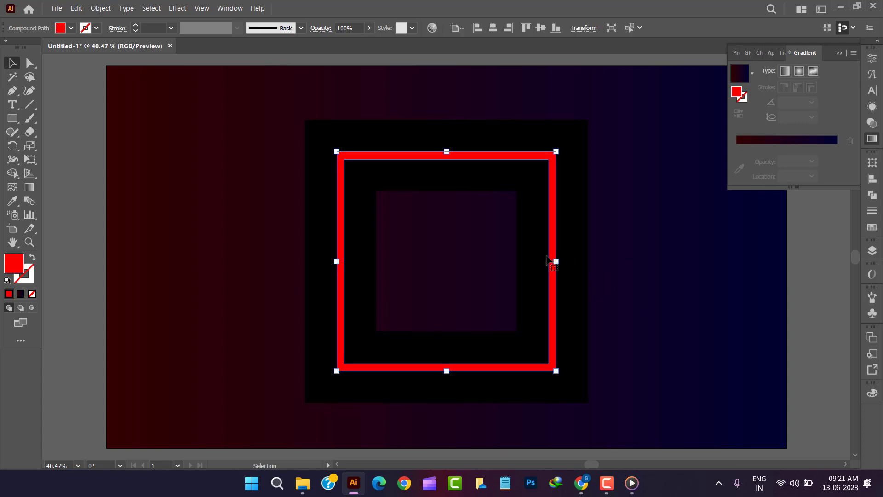
{"action": "double_click", "coordinate": [14, 264]}
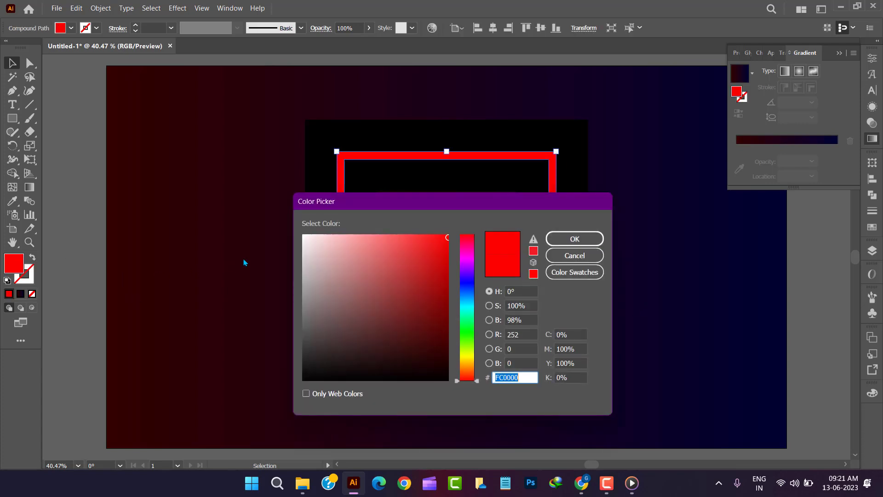
{"action": "left_click_drag", "start_coordinate": [305, 240], "coordinate": [302, 234]}
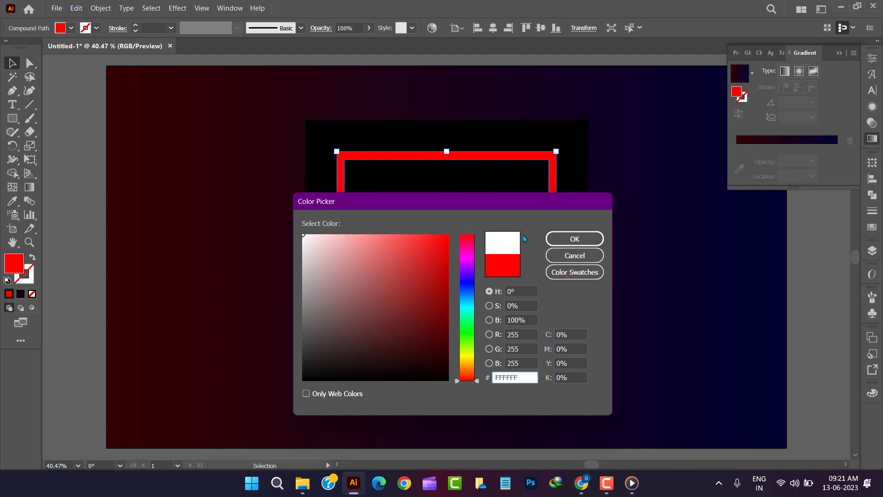
{"action": "left_click", "coordinate": [574, 239]}
- Select both the black and the white frames and make a blend between them
{"action": "left_click_drag", "start_coordinate": [695, 297], "coordinate": [481, 245]}
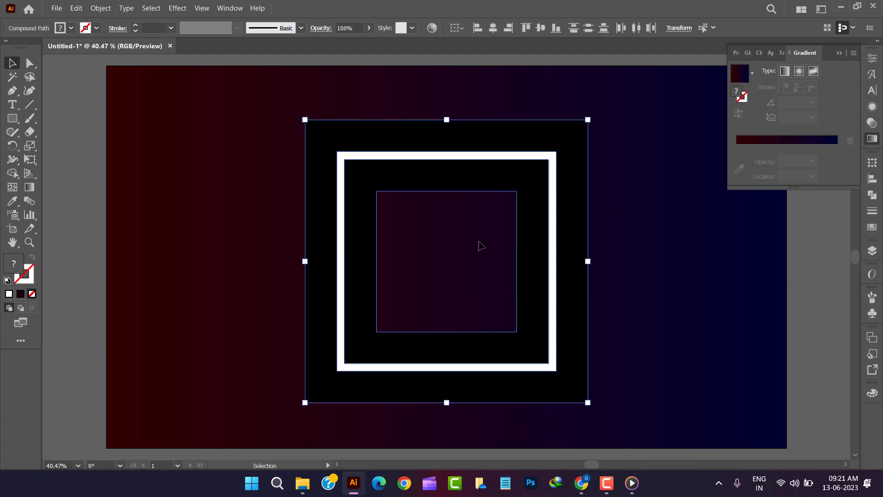
{"action": "left_click", "coordinate": [101, 8]}
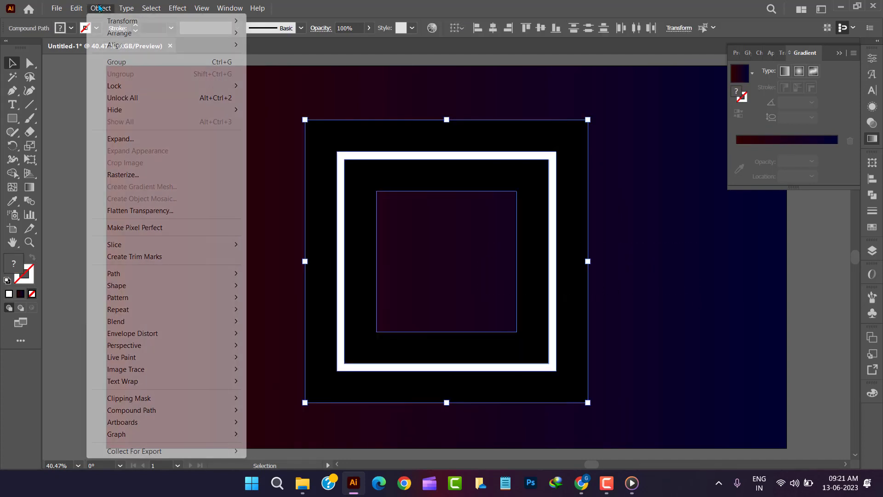
{"action": "mouse_move", "coordinate": [192, 325]}
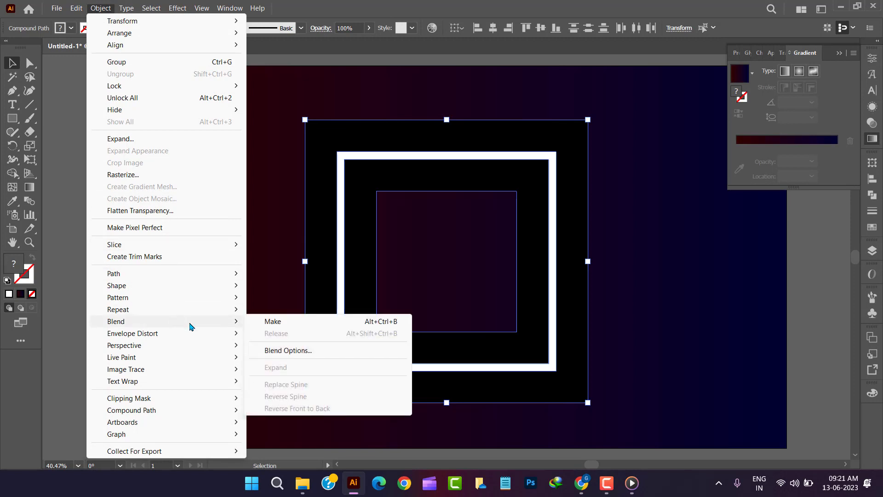
{"action": "left_click", "coordinate": [278, 326]}
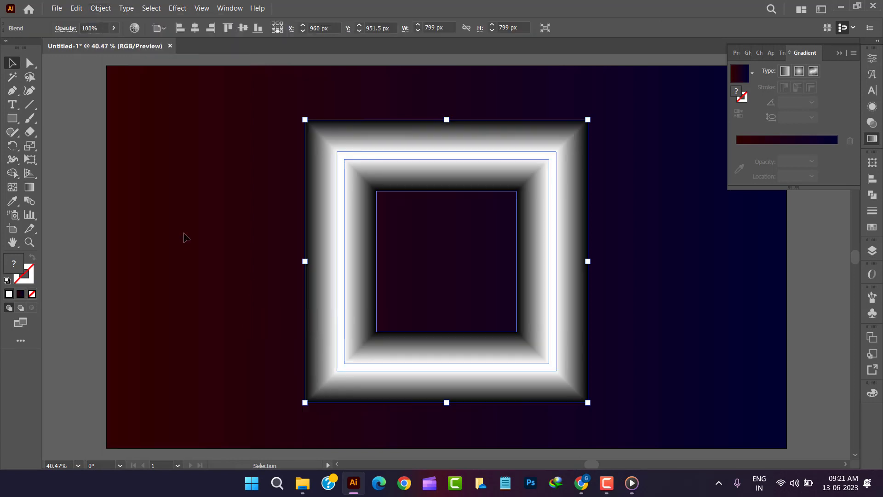
- Set the blended frame's blending mode to Color Dodge
{"action": "left_click", "coordinate": [145, 197]}
{"action": "left_click_drag", "start_coordinate": [206, 223], "coordinate": [312, 263]}
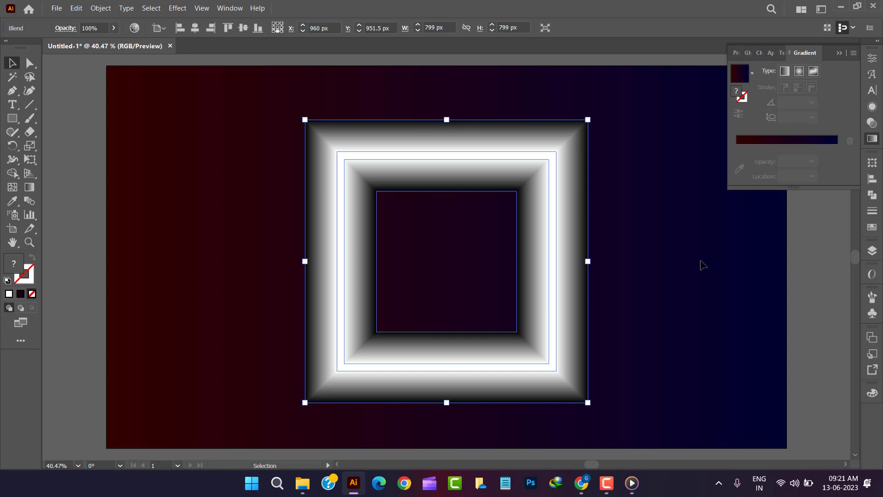
{"action": "left_click", "coordinate": [872, 122]}
{"action": "left_click", "coordinate": [778, 72]}
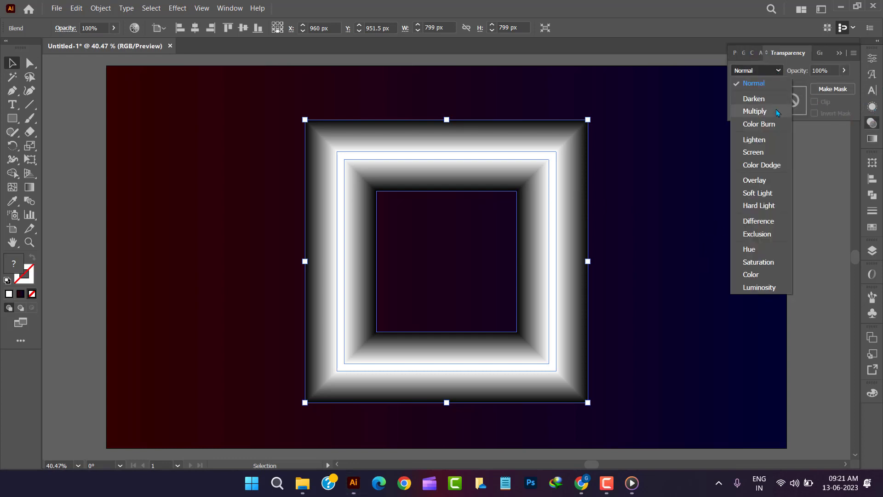
{"action": "left_click", "coordinate": [762, 165]}
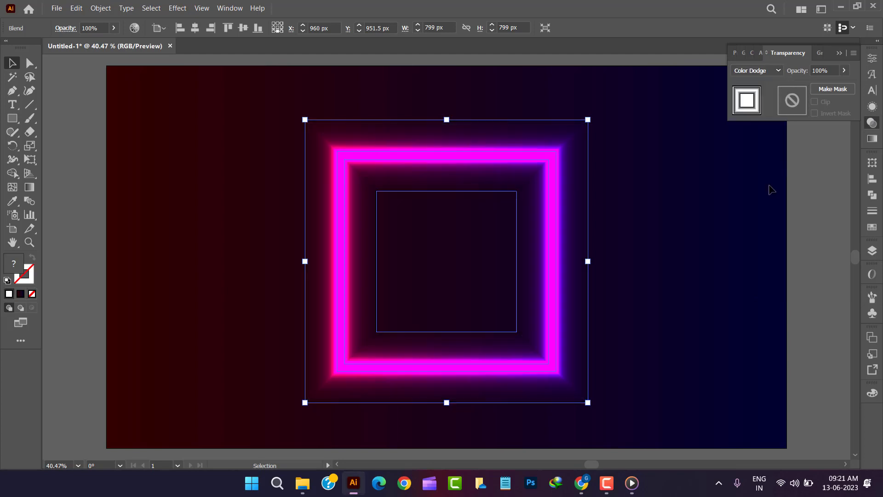
{"action": "left_click", "coordinate": [697, 283]}
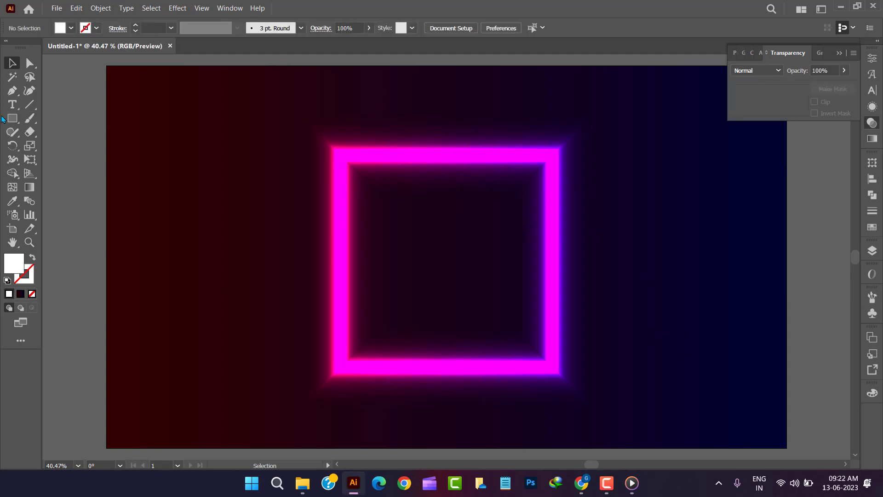
- Draw a circle about 236 px wide in the artboard's upper-left area and fill it with the white-to-black linear gradient
{"action": "left_click_drag", "start_coordinate": [9, 121], "coordinate": [56, 146]}
{"action": "left_click_drag", "start_coordinate": [185, 166], "coordinate": [227, 207]}
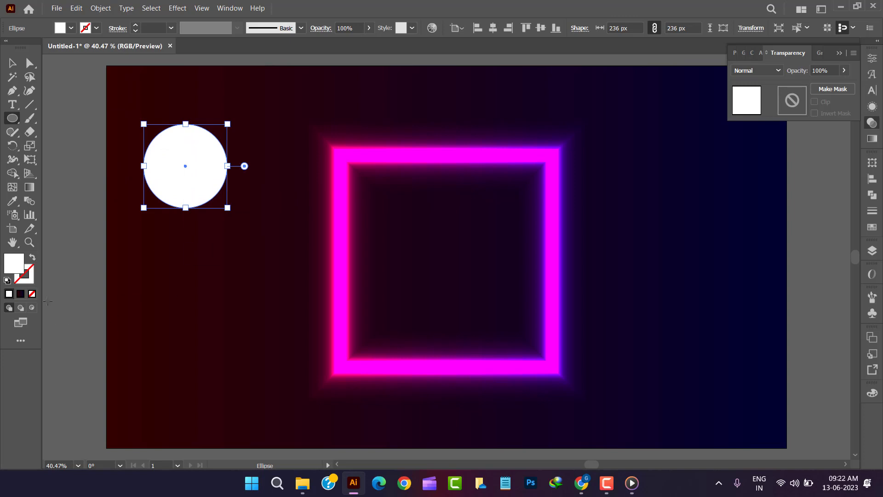
{"action": "left_click", "coordinate": [873, 139]}
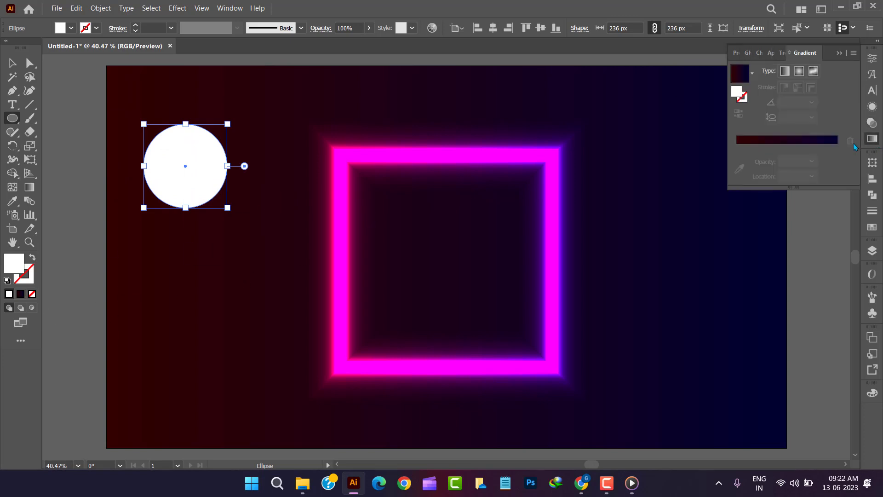
{"action": "left_click", "coordinate": [754, 73]}
{"action": "left_click", "coordinate": [745, 92]}
{"action": "left_click", "coordinate": [722, 96]}
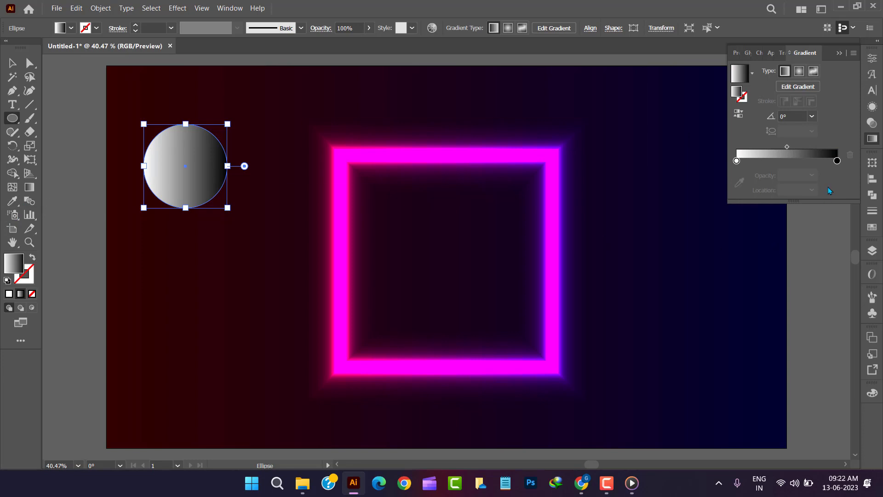
- Set the opacity of the black stop in the circle's gradient to 0%
{"action": "double_click", "coordinate": [837, 161]}
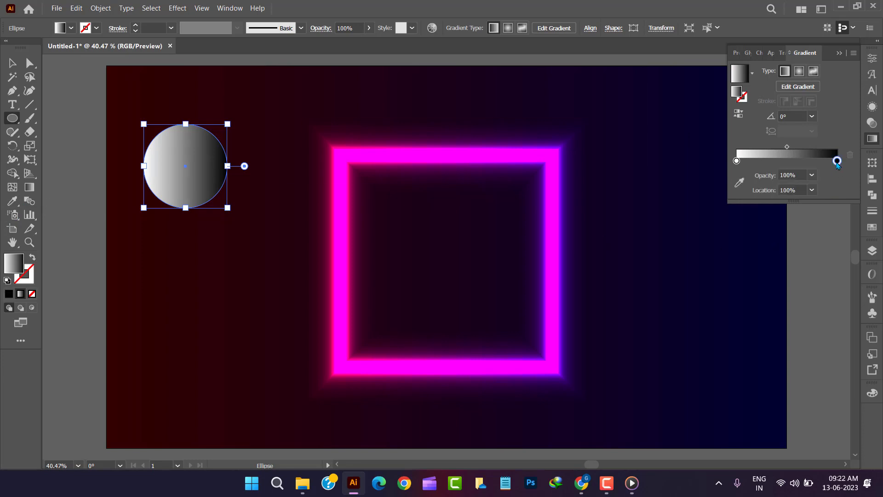
{"action": "left_click", "coordinate": [836, 164]}
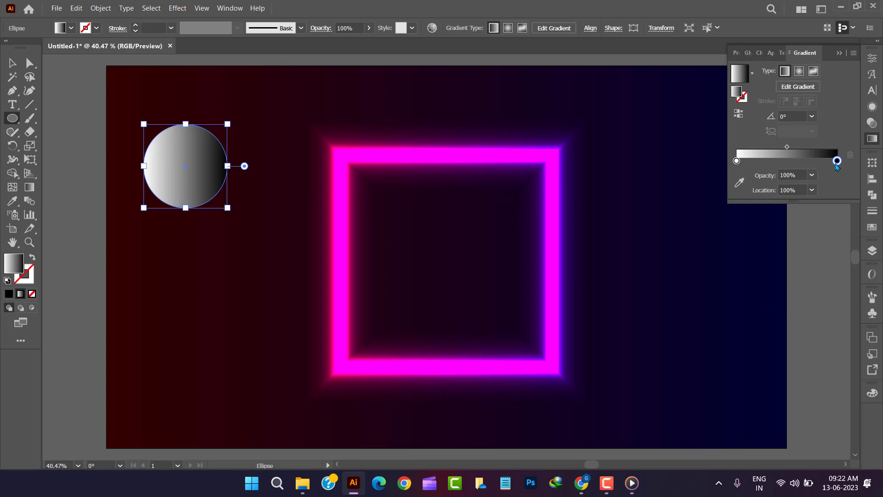
{"action": "left_click", "coordinate": [812, 176]}
{"action": "left_click", "coordinate": [819, 188]}
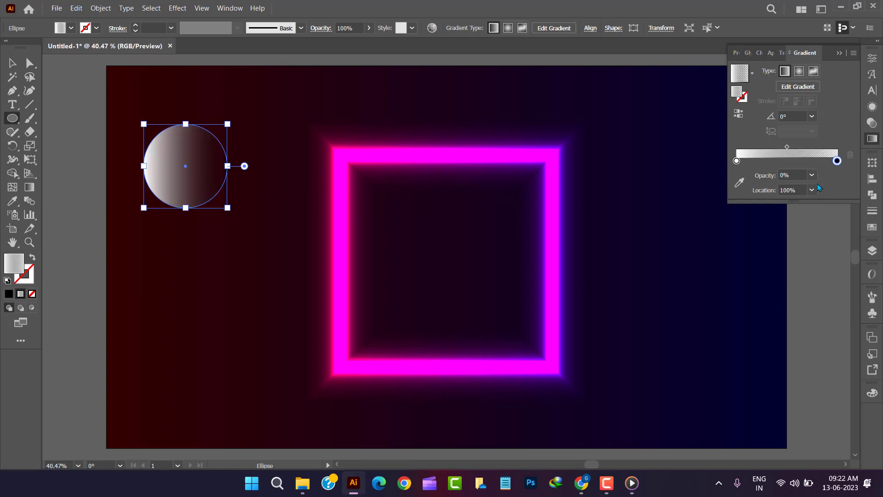
- Set the circle's blending mode to Color Dodge and change its gradient type to radial
{"action": "left_click", "coordinate": [872, 123]}
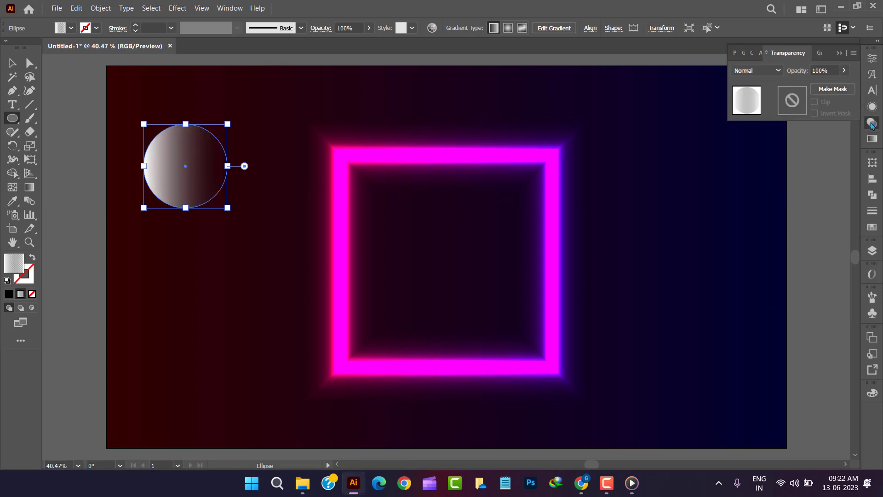
{"action": "left_click", "coordinate": [778, 71]}
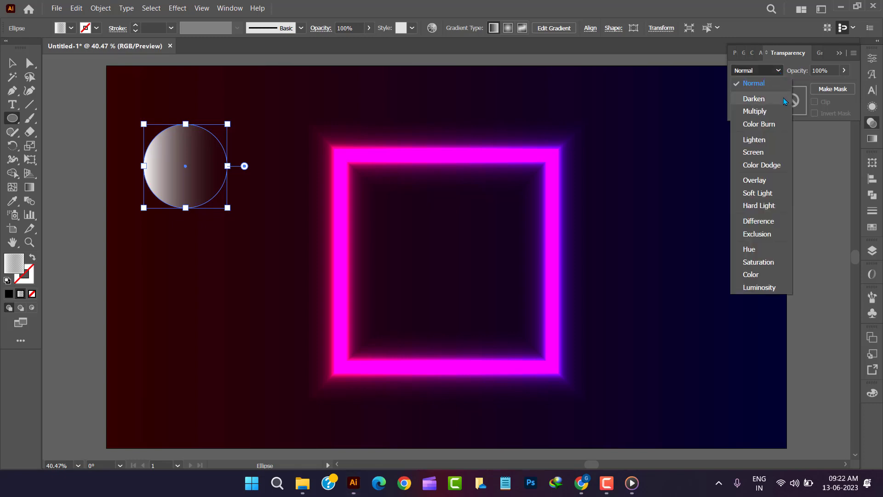
{"action": "left_click", "coordinate": [778, 166]}
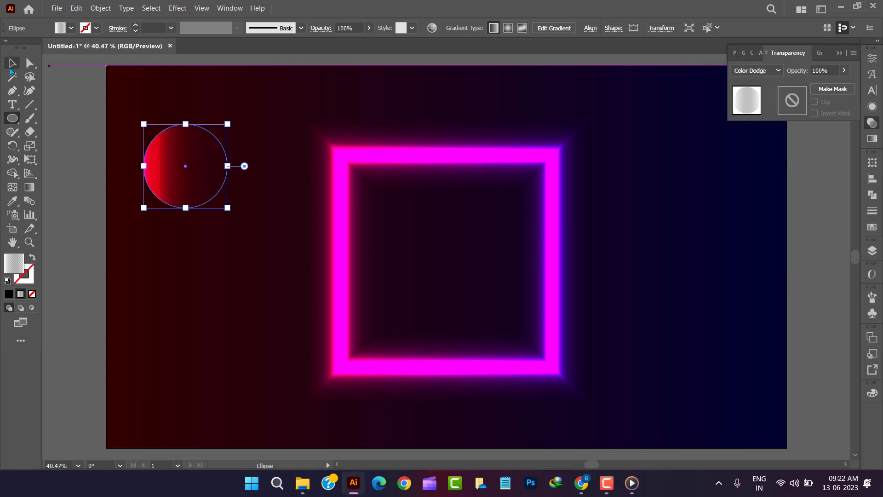
{"action": "left_click", "coordinate": [11, 67]}
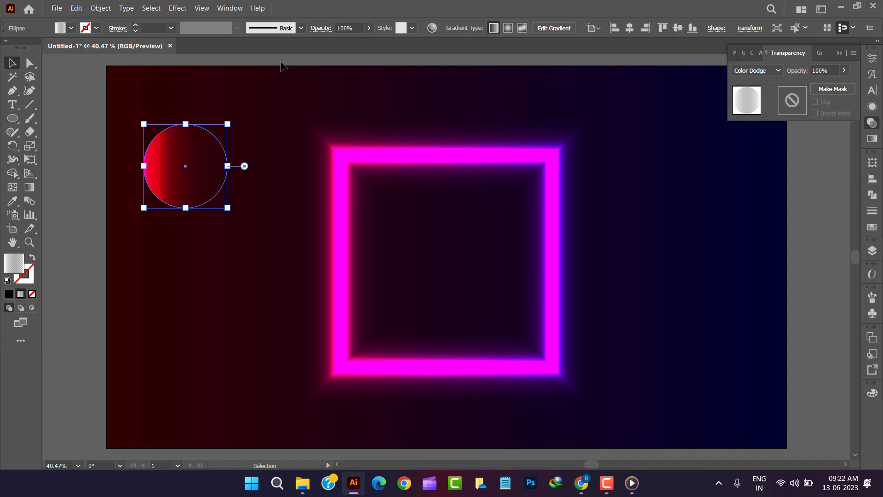
{"action": "left_click", "coordinate": [871, 139]}
{"action": "left_click", "coordinate": [801, 71]}
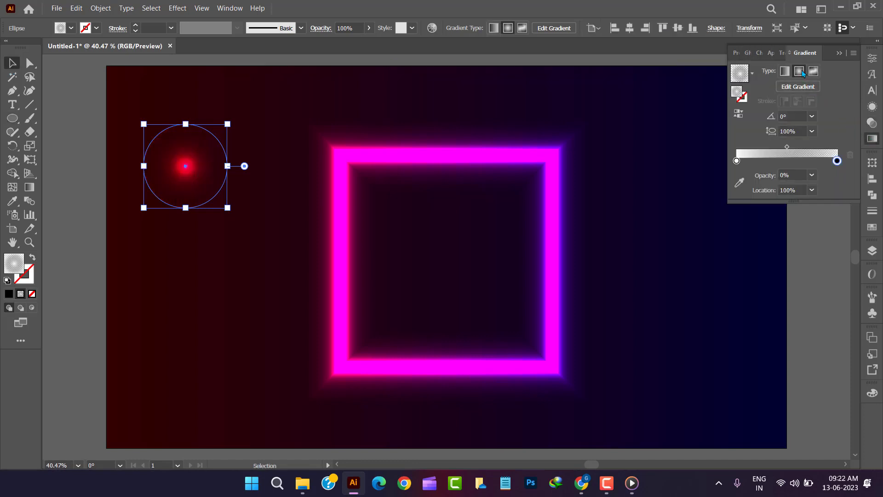
- Enlarge the flare circle and move it onto the middle of the neon frame's right side
{"action": "left_click", "coordinate": [872, 141]}
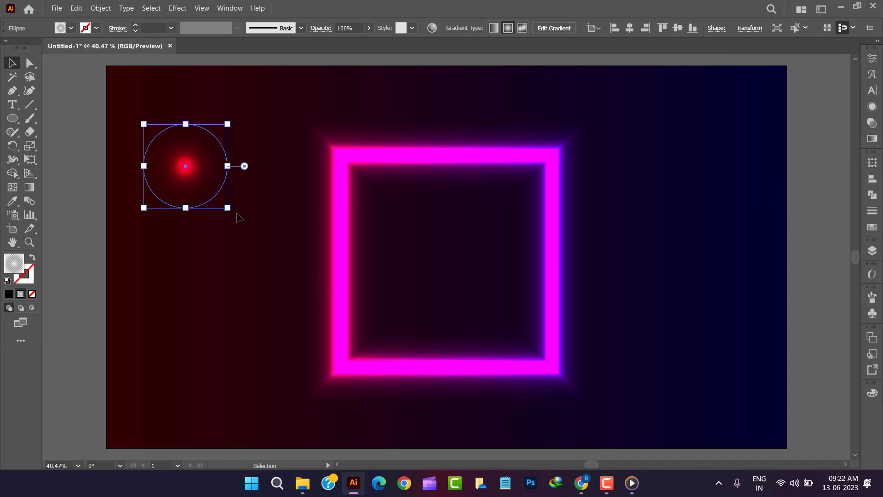
{"action": "left_click_drag", "start_coordinate": [227, 207], "coordinate": [351, 296]}
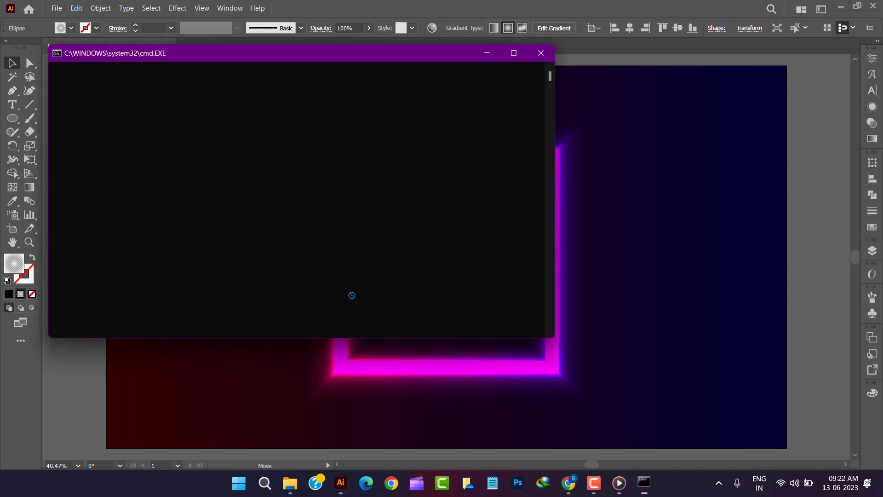
{"action": "left_click_drag", "start_coordinate": [193, 183], "coordinate": [537, 264]}
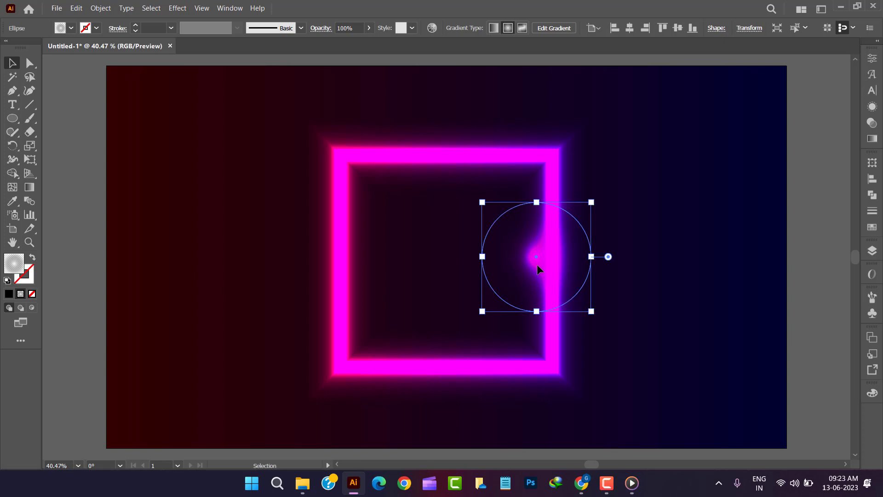
{"action": "left_click", "coordinate": [74, 120]}
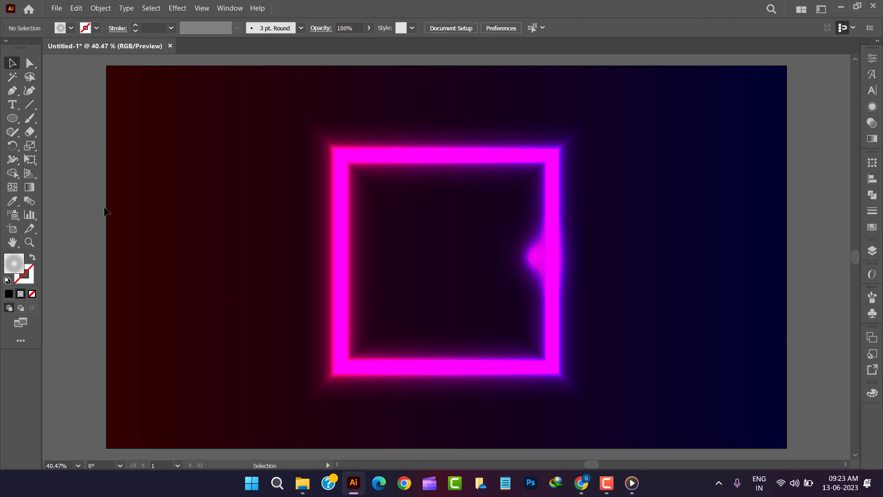
- Isolate the frame blend and fill its bright middle path with the cyan swatch
{"action": "left_click", "coordinate": [497, 159]}
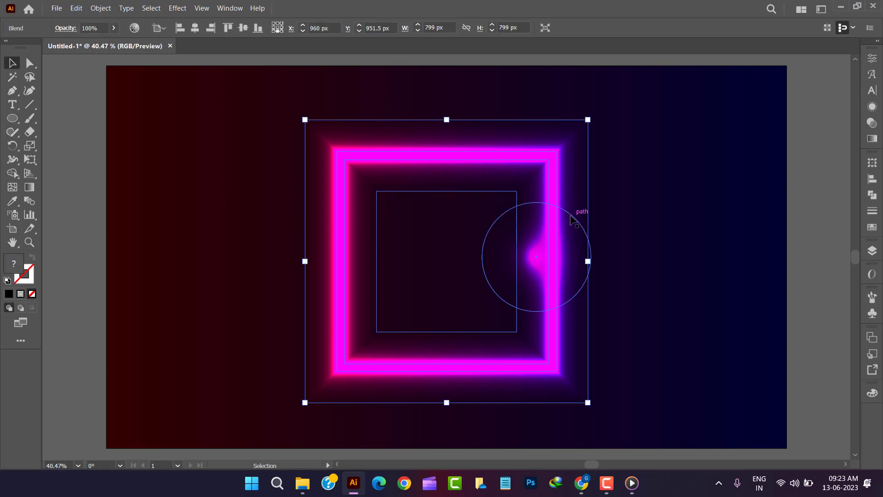
{"action": "double_click", "coordinate": [551, 178]}
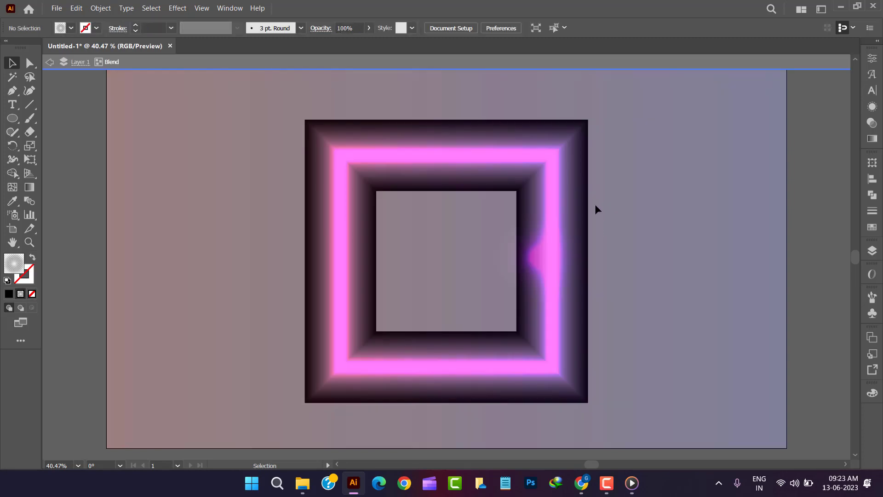
{"action": "left_click", "coordinate": [552, 167]}
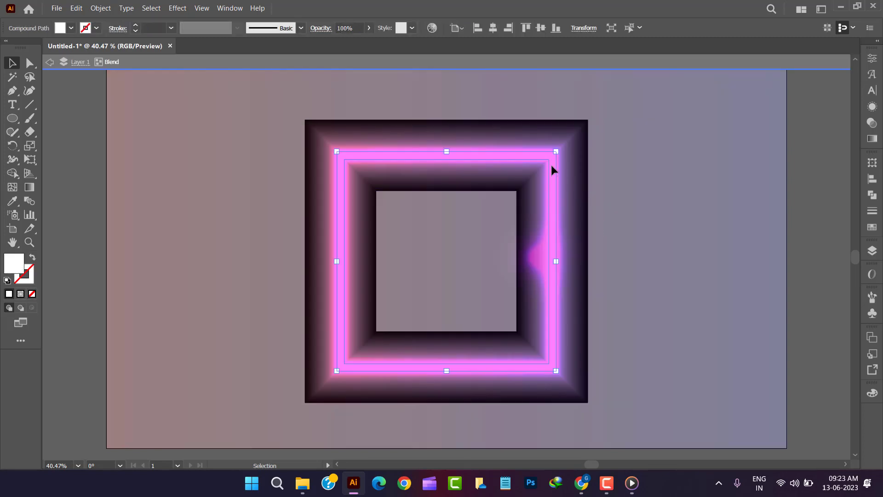
{"action": "left_click", "coordinate": [873, 227]}
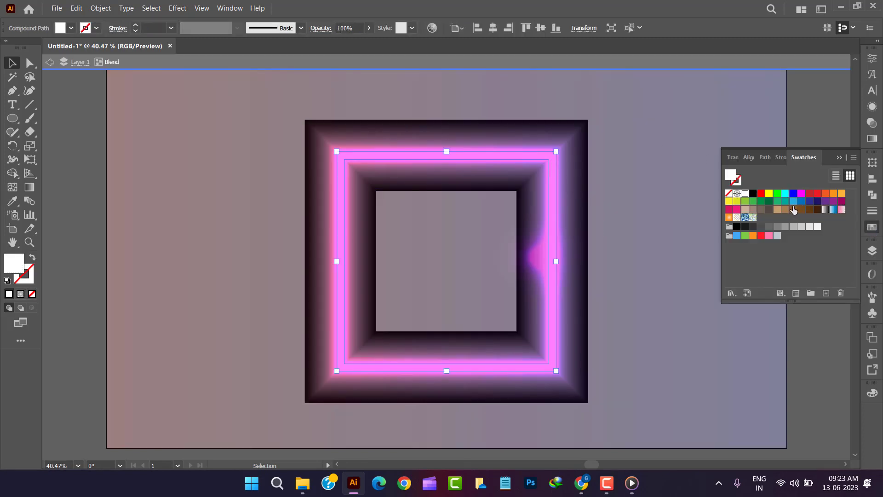
{"action": "left_click", "coordinate": [785, 194]}
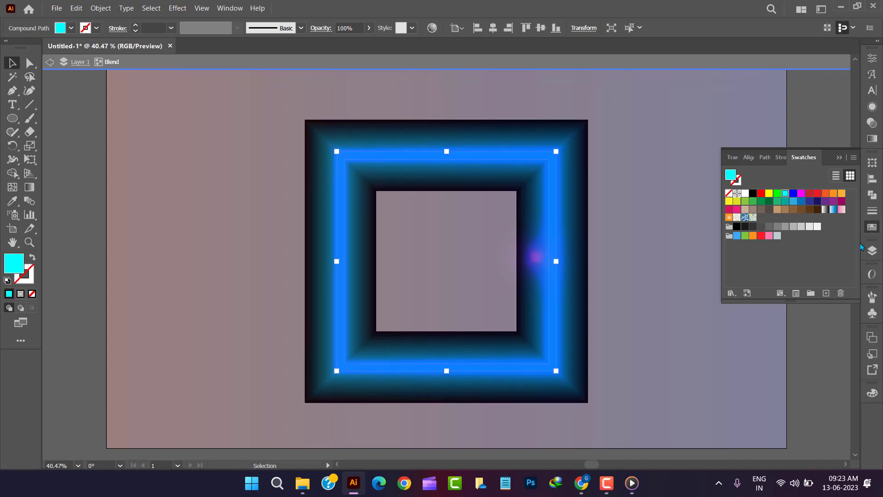
{"action": "left_click", "coordinate": [873, 228]}
{"action": "key", "text": "Escape"}
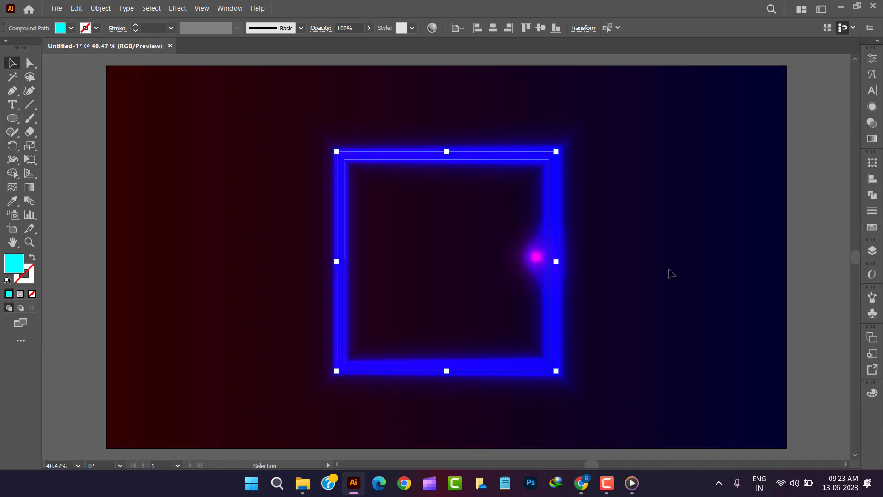
- Move the flare circle onto the frame's left side and review its gradient settings in isolation mode
{"action": "left_click_drag", "start_coordinate": [536, 271], "coordinate": [372, 301]}
{"action": "double_click", "coordinate": [372, 301]}
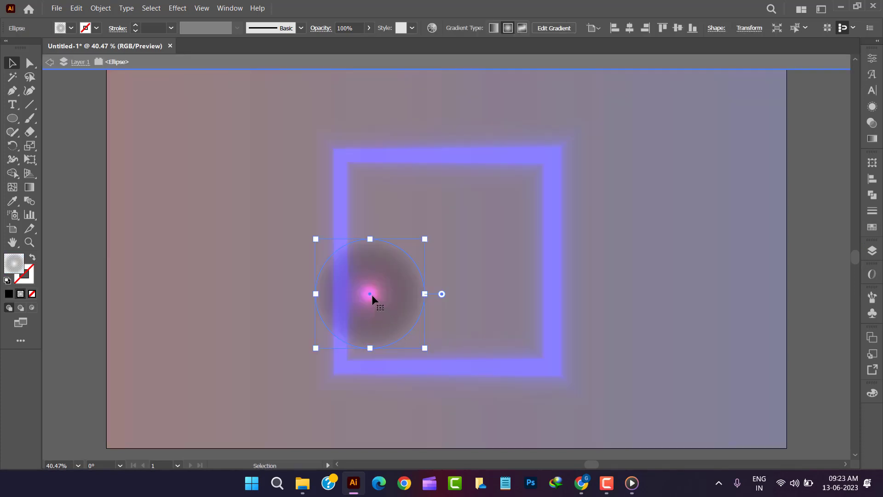
{"action": "left_click", "coordinate": [871, 140]}
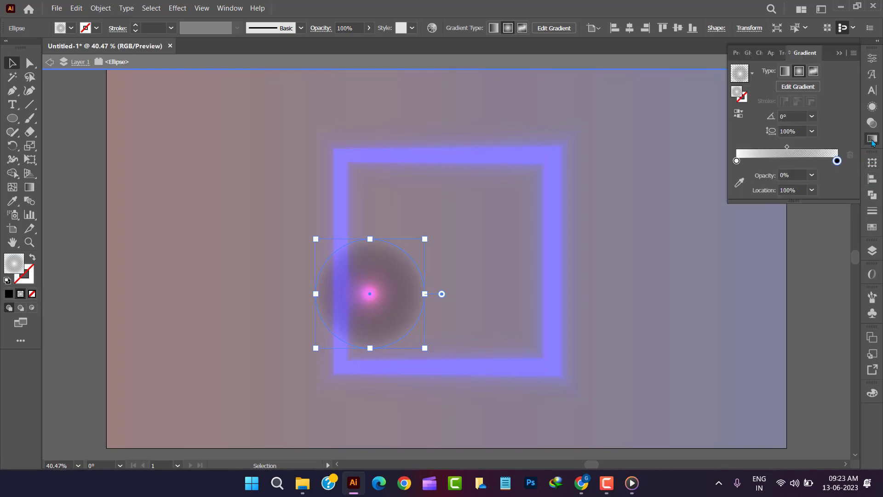
{"action": "left_click", "coordinate": [872, 140]}
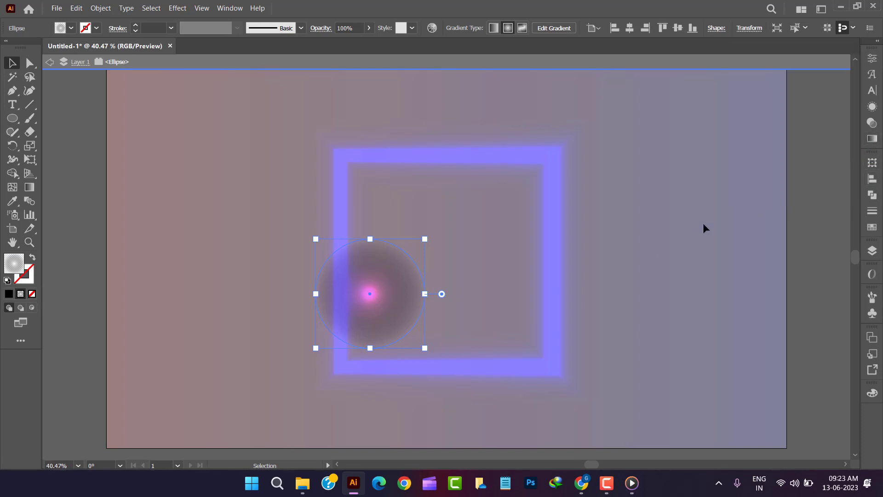
{"action": "double_click", "coordinate": [667, 261]}
{"action": "left_click", "coordinate": [642, 287]}
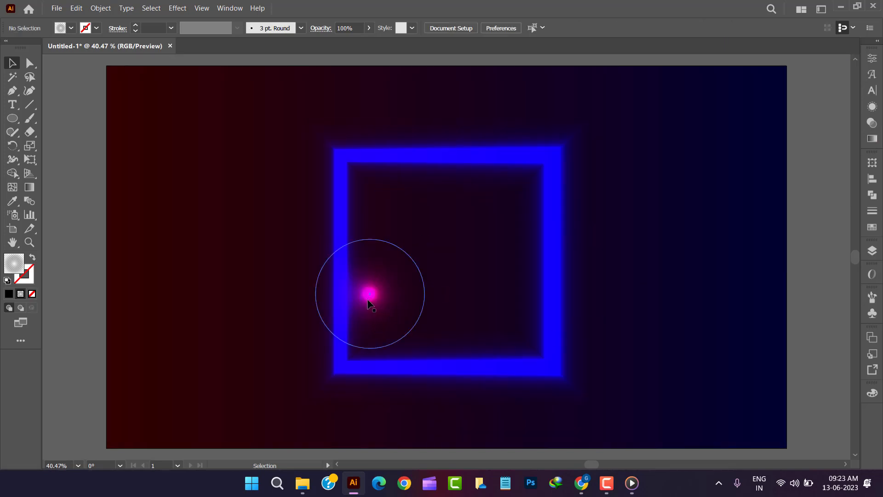
{"action": "mouse_move", "coordinate": [367, 303]}
{"action": "left_mouse_down"}
{"action": "mouse_move", "coordinate": [358, 357]}
{"action": "mouse_move", "coordinate": [392, 371]}
{"action": "mouse_move", "coordinate": [563, 362]}
{"action": "mouse_move", "coordinate": [564, 169]}
{"action": "mouse_move", "coordinate": [552, 153]}
{"action": "mouse_move", "coordinate": [504, 140]}
{"action": "mouse_move", "coordinate": [348, 154]}
{"action": "mouse_move", "coordinate": [329, 196]}
{"action": "mouse_move", "coordinate": [333, 239]}
{"action": "mouse_move", "coordinate": [366, 266]}
{"action": "mouse_move", "coordinate": [353, 295]}
{"action": "mouse_move", "coordinate": [347, 288]}
{"action": "mouse_move", "coordinate": [354, 294]}
{"action": "left_mouse_up"}
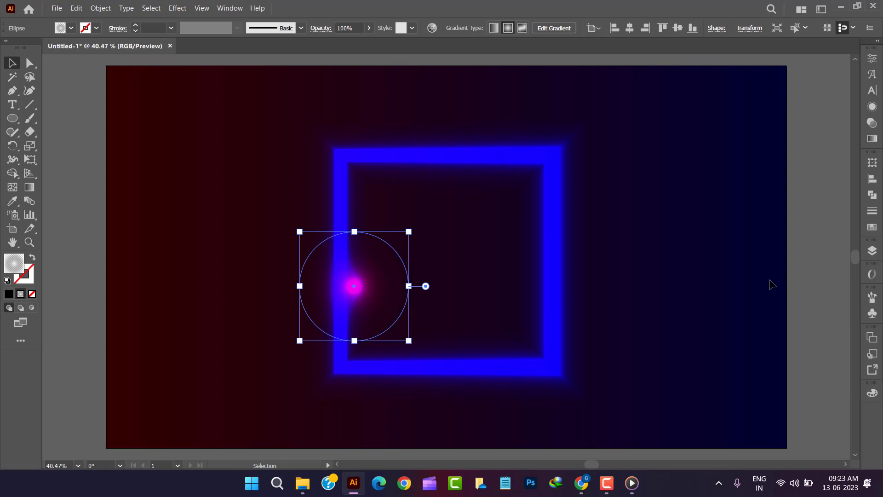
{"action": "left_click", "coordinate": [785, 281]}
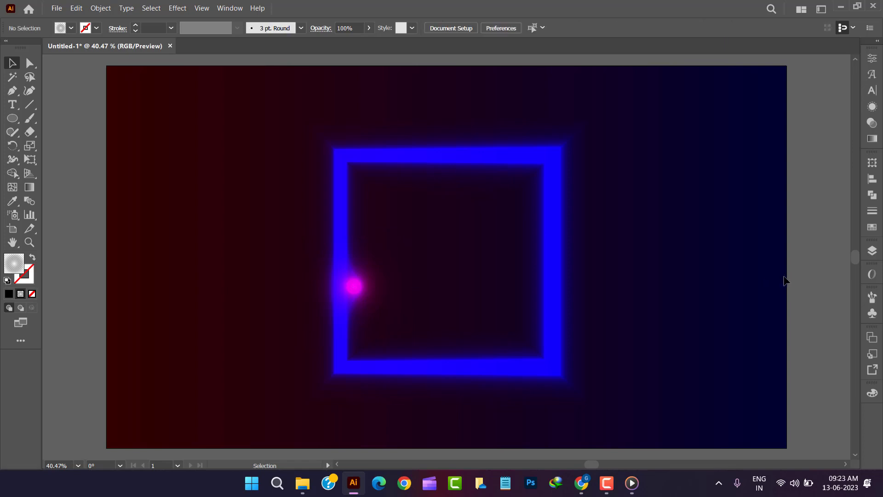
- Isolate the frame blend and fill its bright middle path with the slightly softer red swatch instead of pure red
{"action": "left_click", "coordinate": [553, 298]}
{"action": "double_click", "coordinate": [553, 298]}
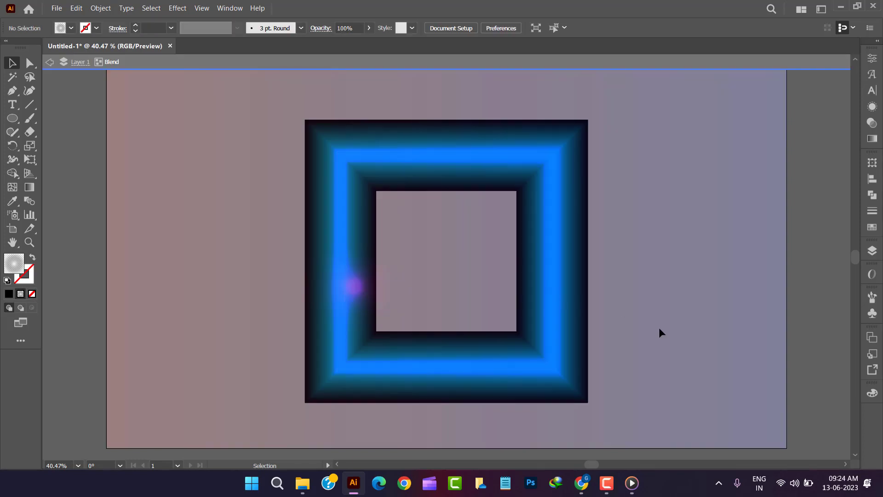
{"action": "left_click", "coordinate": [556, 277]}
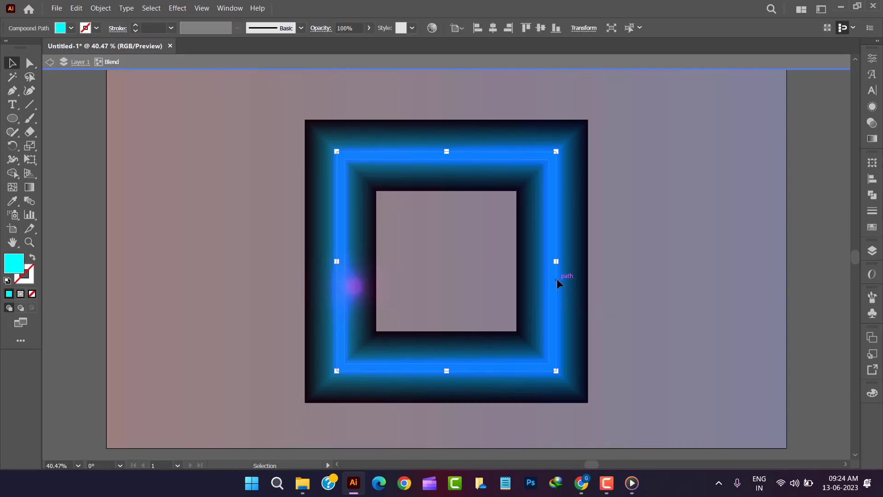
{"action": "left_click", "coordinate": [872, 227]}
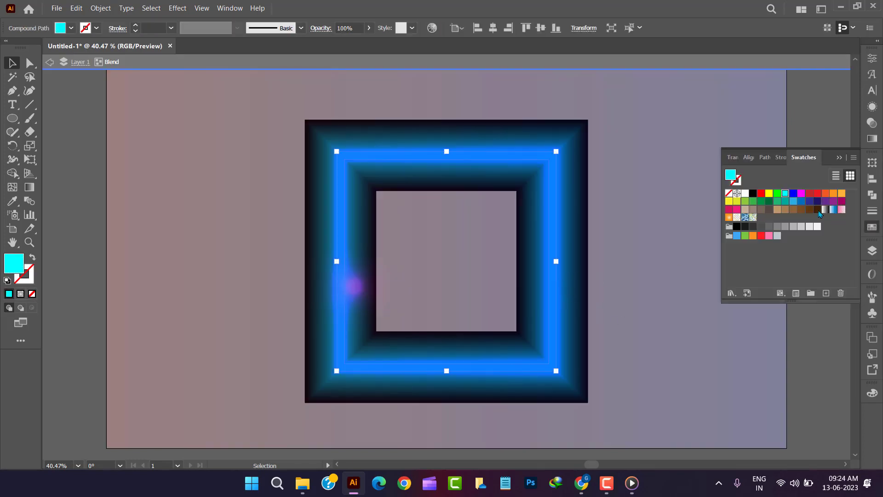
{"action": "left_click", "coordinate": [761, 194]}
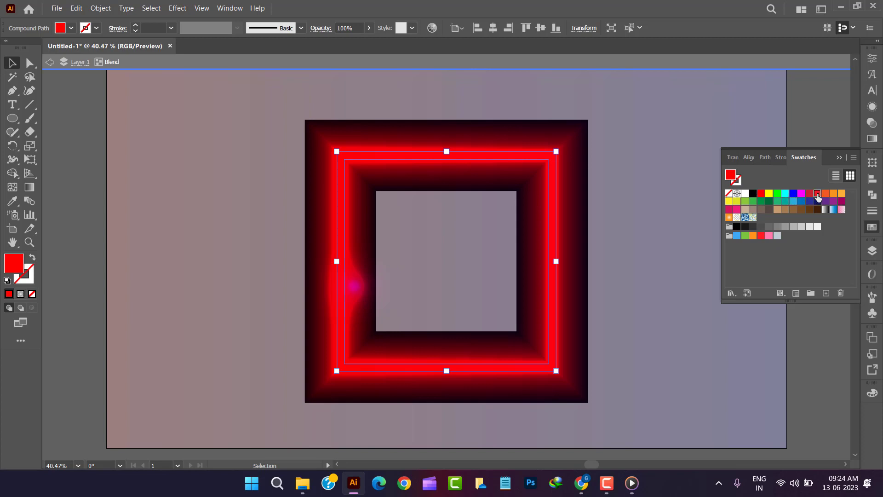
{"action": "left_click", "coordinate": [818, 195]}
{"action": "left_click", "coordinate": [873, 227]}
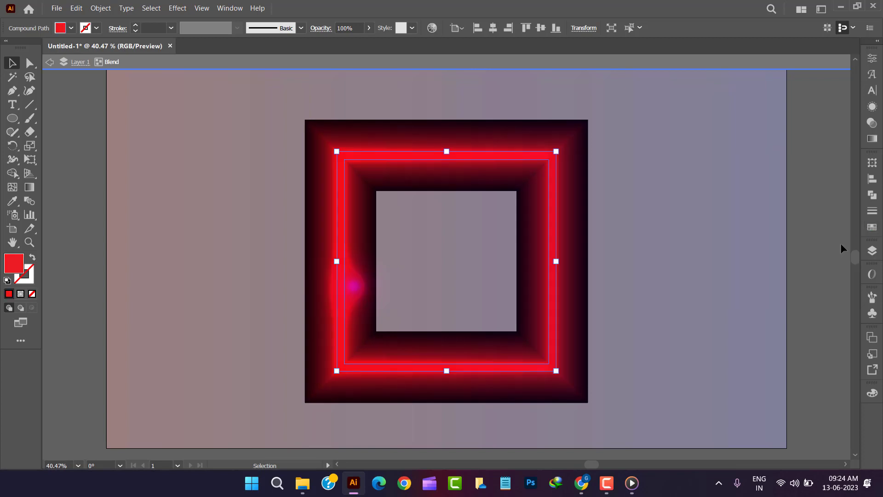
{"action": "left_click", "coordinate": [824, 250]}
{"action": "double_click", "coordinate": [677, 275]}
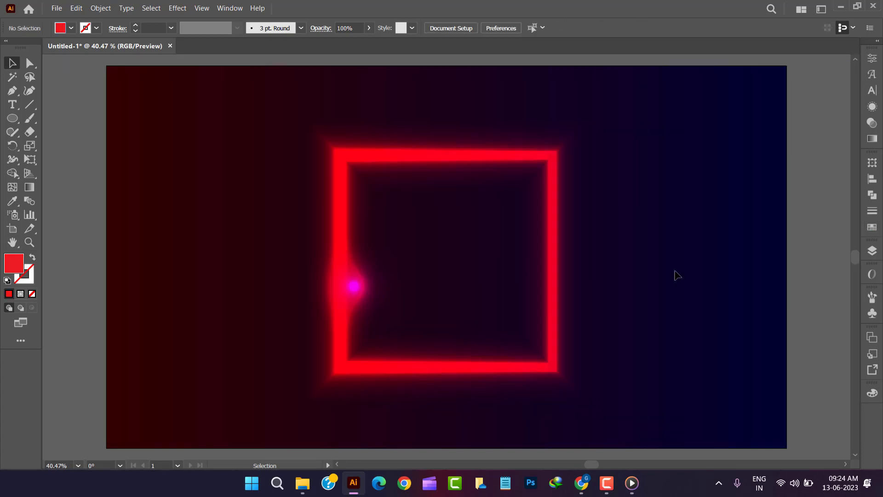
- Move the flare to the frame's right side and shift the frame with it toward the artboard's upper-right area
{"action": "left_click_drag", "start_coordinate": [350, 286], "coordinate": [568, 236]}
{"action": "left_click_drag", "start_coordinate": [623, 318], "coordinate": [700, 257]}
{"action": "left_click", "coordinate": [756, 416]}
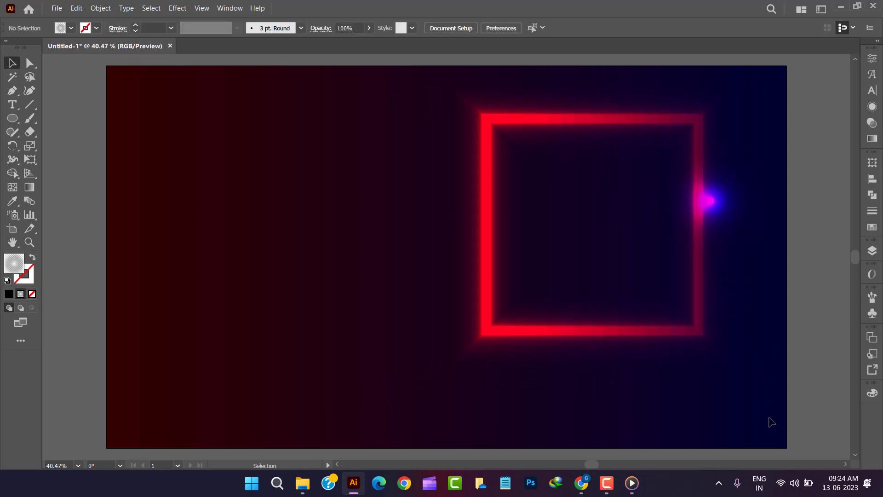
- Move the frame back to the artboard's center with the flare on the inner edge of its right side
{"action": "left_click_drag", "start_coordinate": [702, 194], "coordinate": [678, 208]}
{"action": "left_click_drag", "start_coordinate": [743, 394], "coordinate": [586, 264]}
{"action": "left_click", "coordinate": [644, 297]}
{"action": "left_click", "coordinate": [679, 340]}
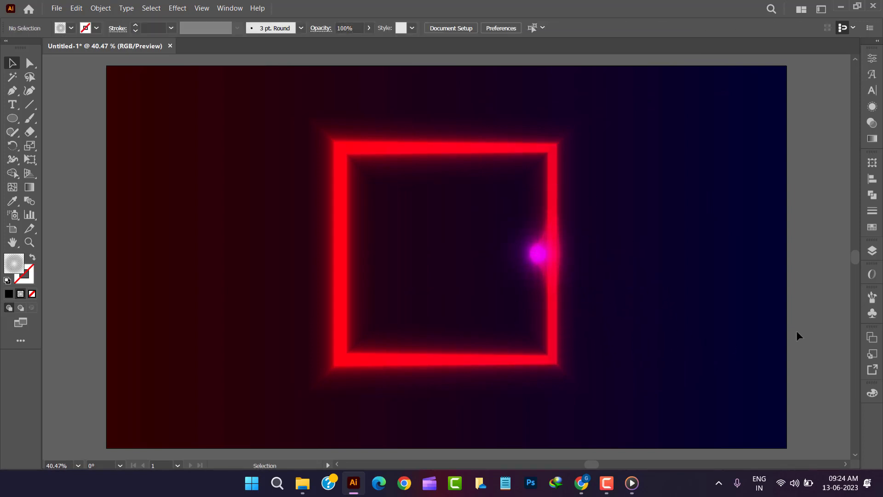